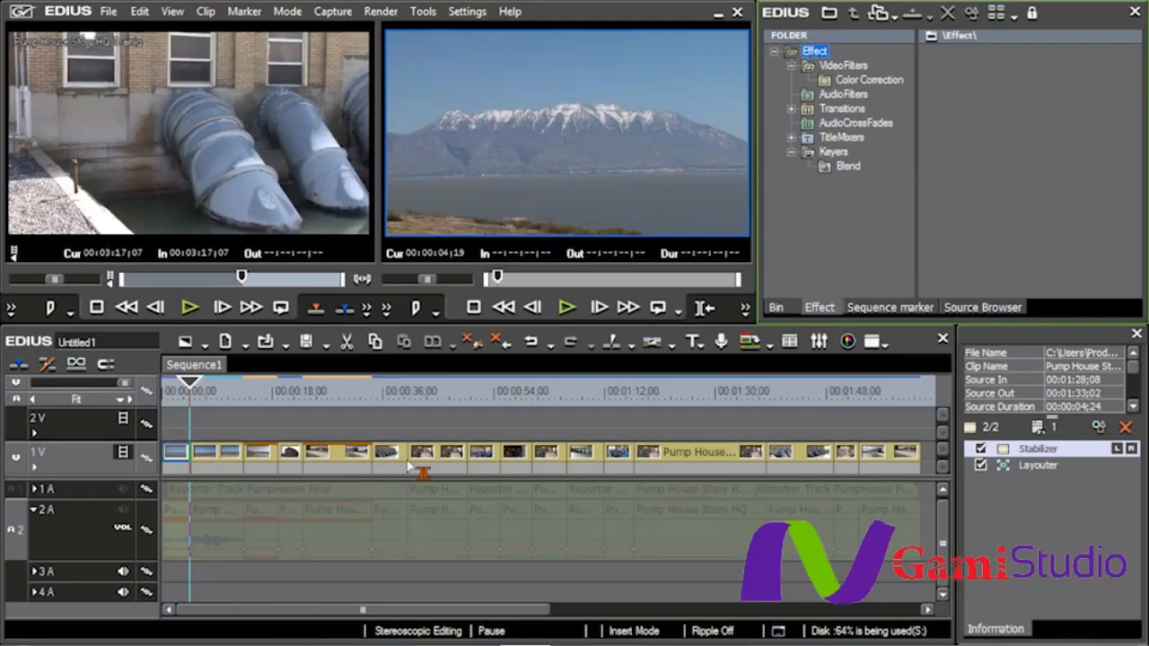
- Move the playhead to 00:00:49;18 and apply the 3-Way Color Correction filter to the generator clip there on track 1V
{"action": "left_click", "coordinate": [229, 402]}
{"action": "left_click_drag", "start_coordinate": [229, 403], "coordinate": [470, 443]}
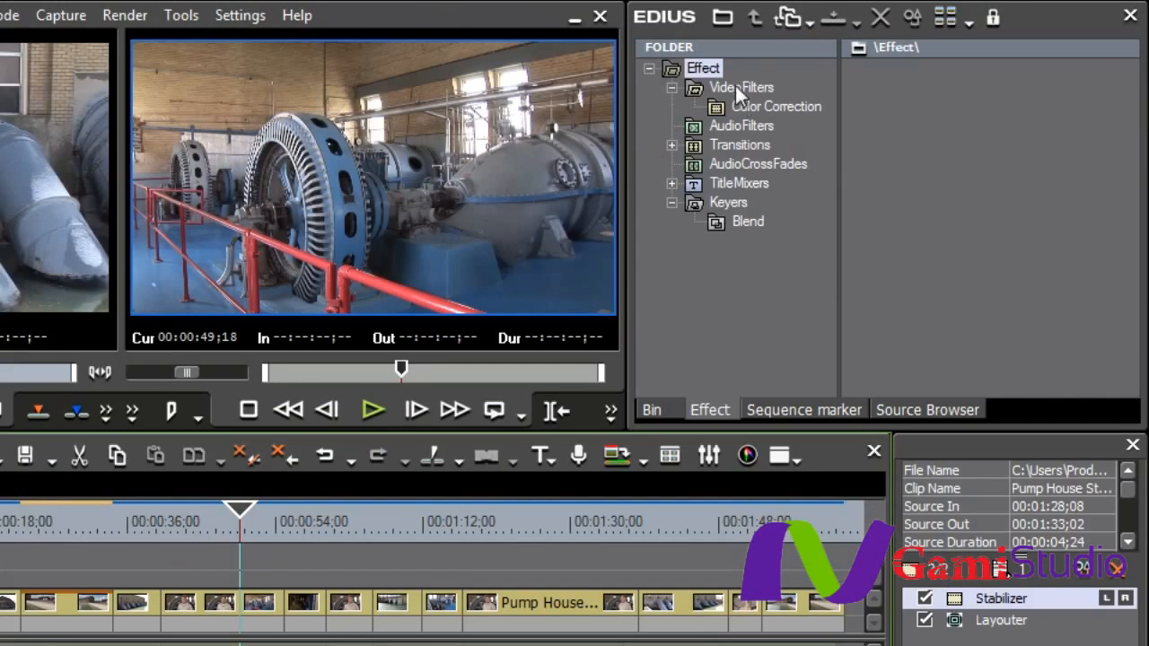
{"action": "left_click", "coordinate": [835, 64]}
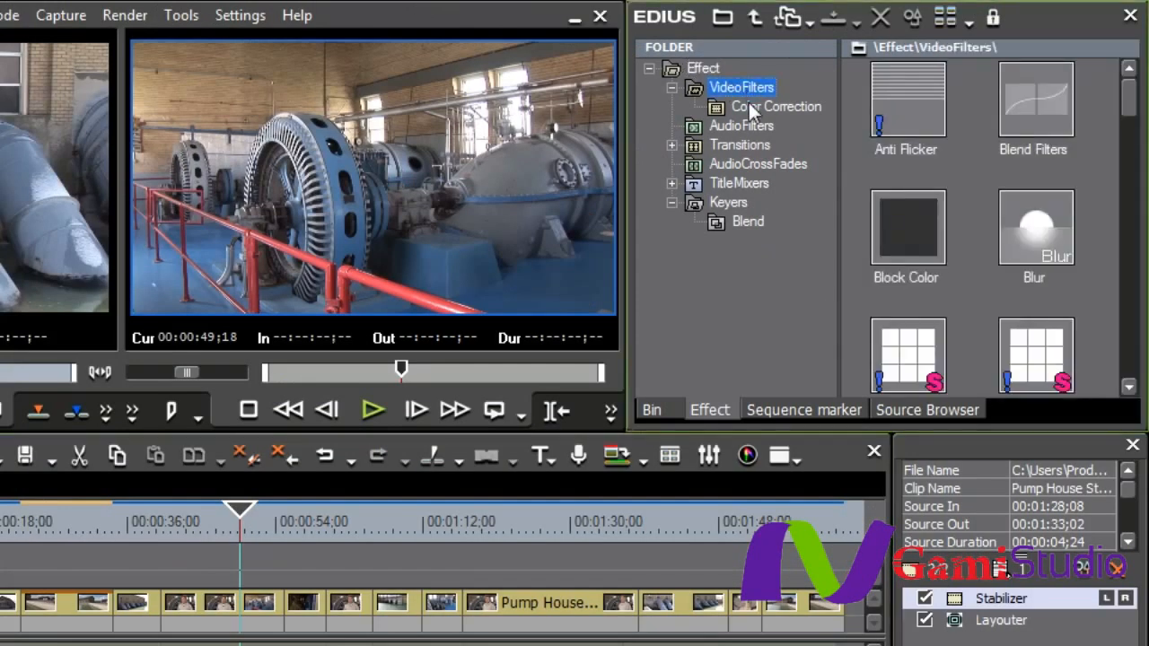
{"action": "left_click", "coordinate": [746, 106]}
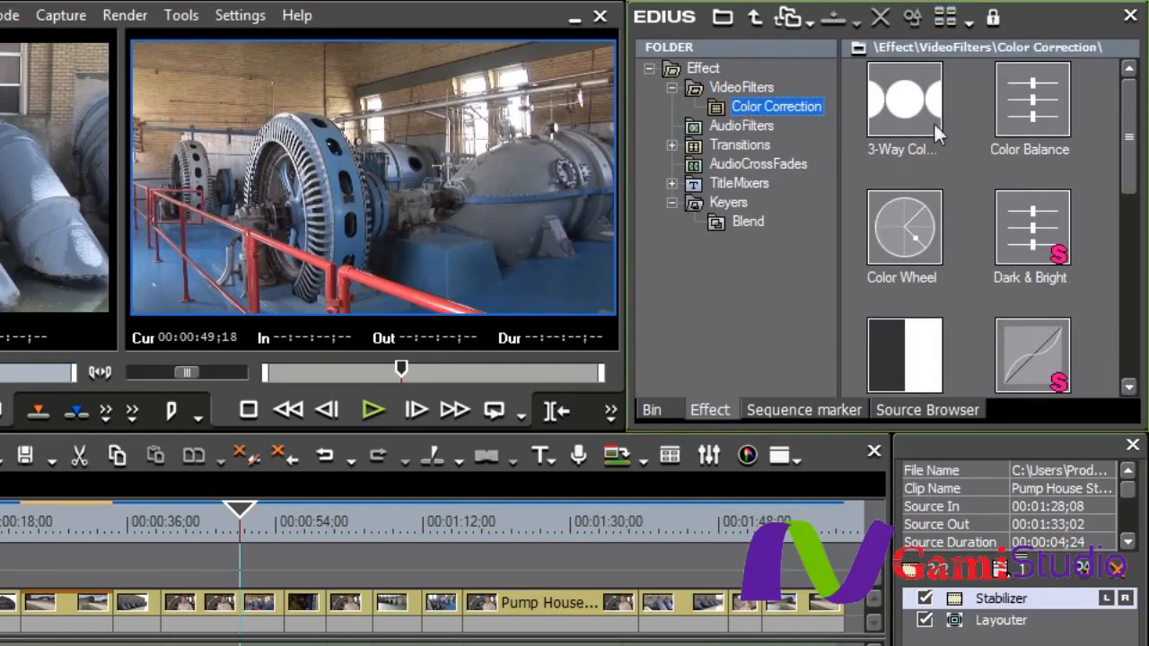
{"action": "mouse_move", "coordinate": [913, 102]}
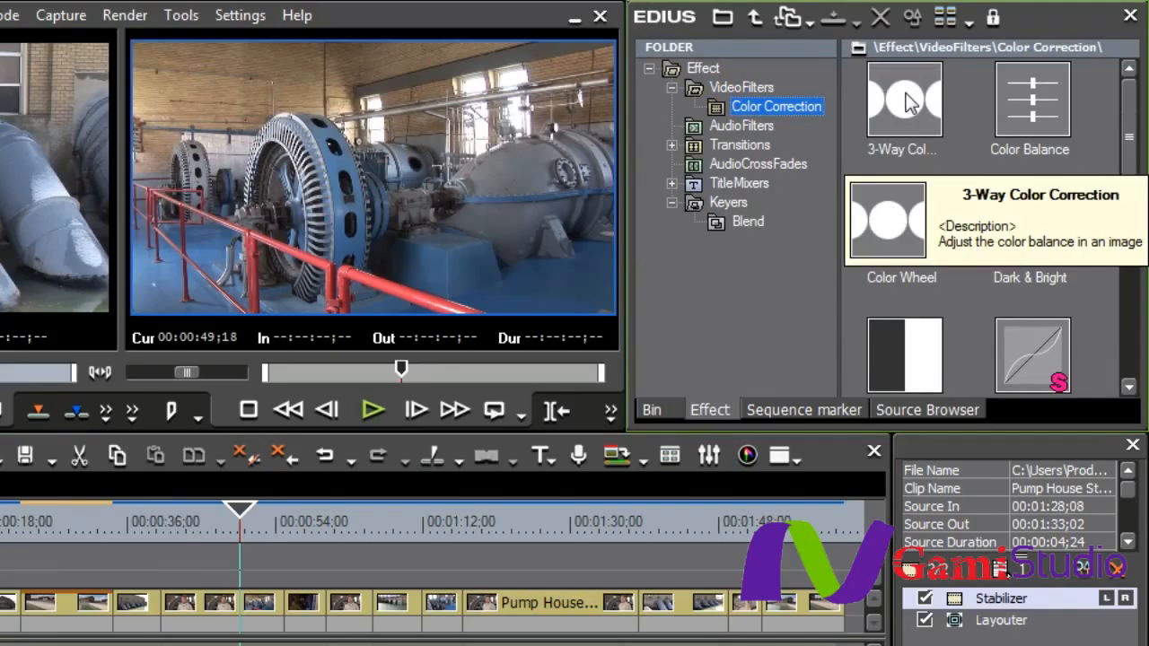
{"action": "left_click_drag", "start_coordinate": [913, 102], "coordinate": [276, 612]}
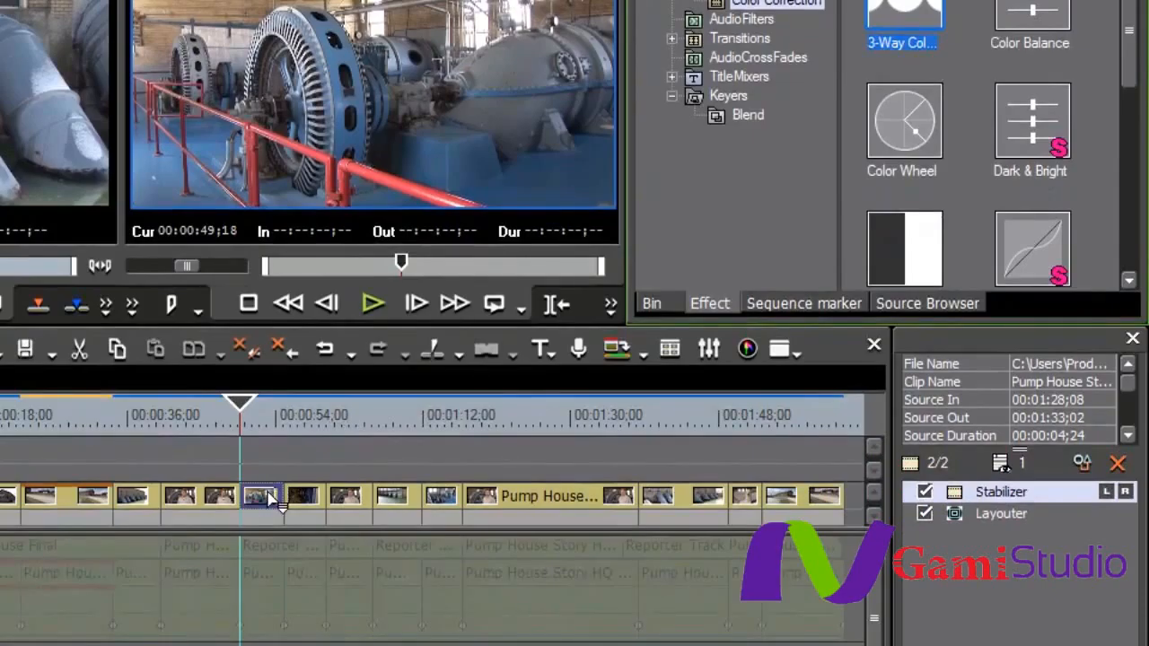
{"action": "left_click_drag", "start_coordinate": [270, 497], "coordinate": [271, 498]}
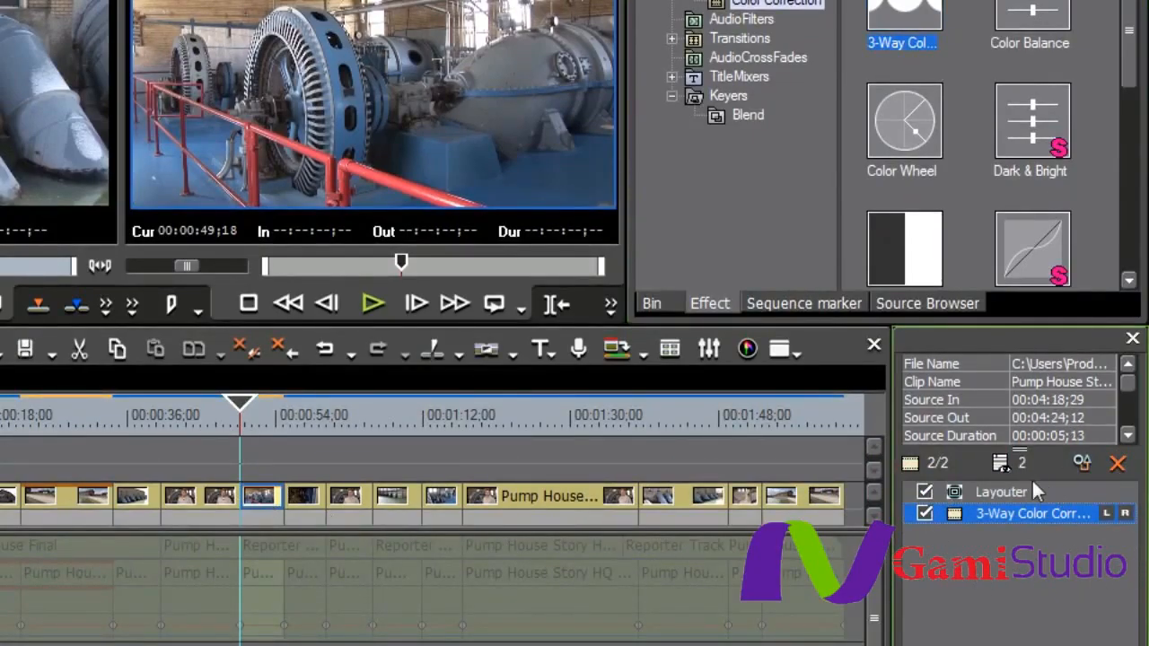
- Open the clip's 3-Way Color Correction settings and reposition the dialog so that all its controls can be reached
{"action": "double_click", "coordinate": [1011, 513]}
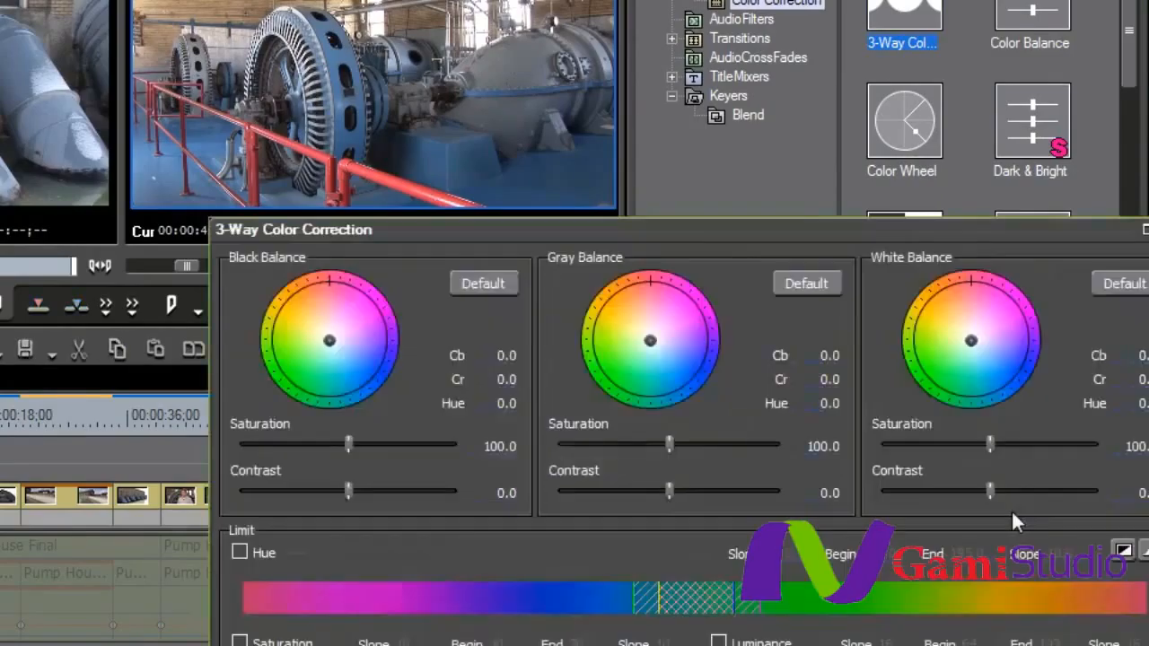
{"action": "left_click_drag", "start_coordinate": [934, 228], "coordinate": [588, 196]}
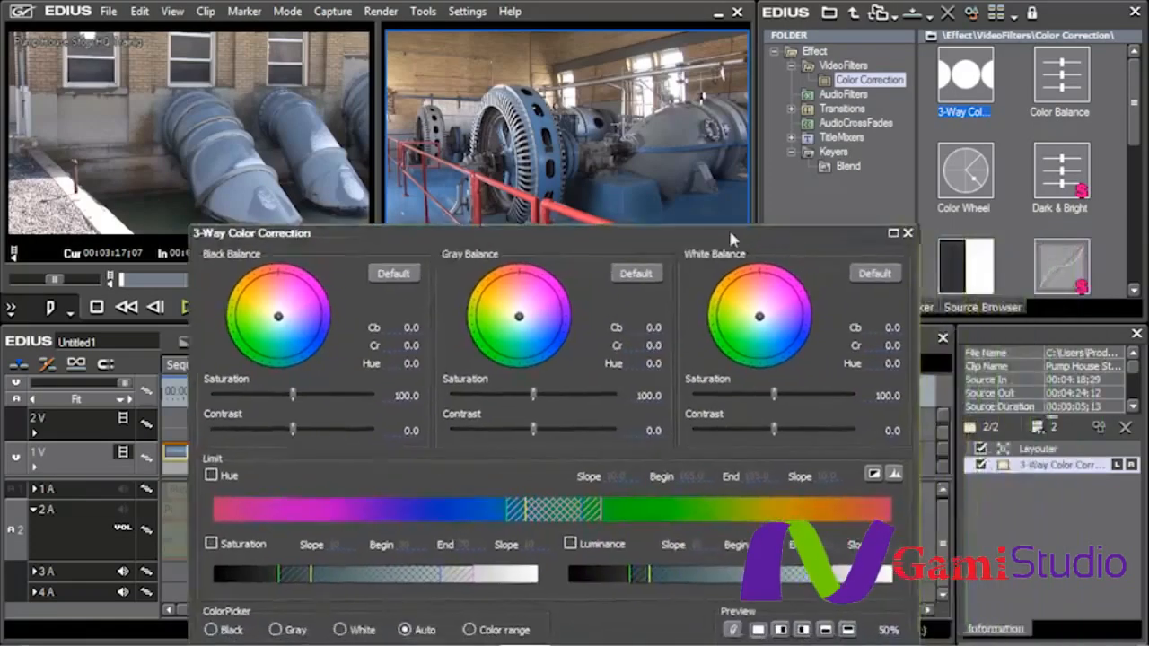
{"action": "left_click_drag", "start_coordinate": [730, 237], "coordinate": [647, 14]}
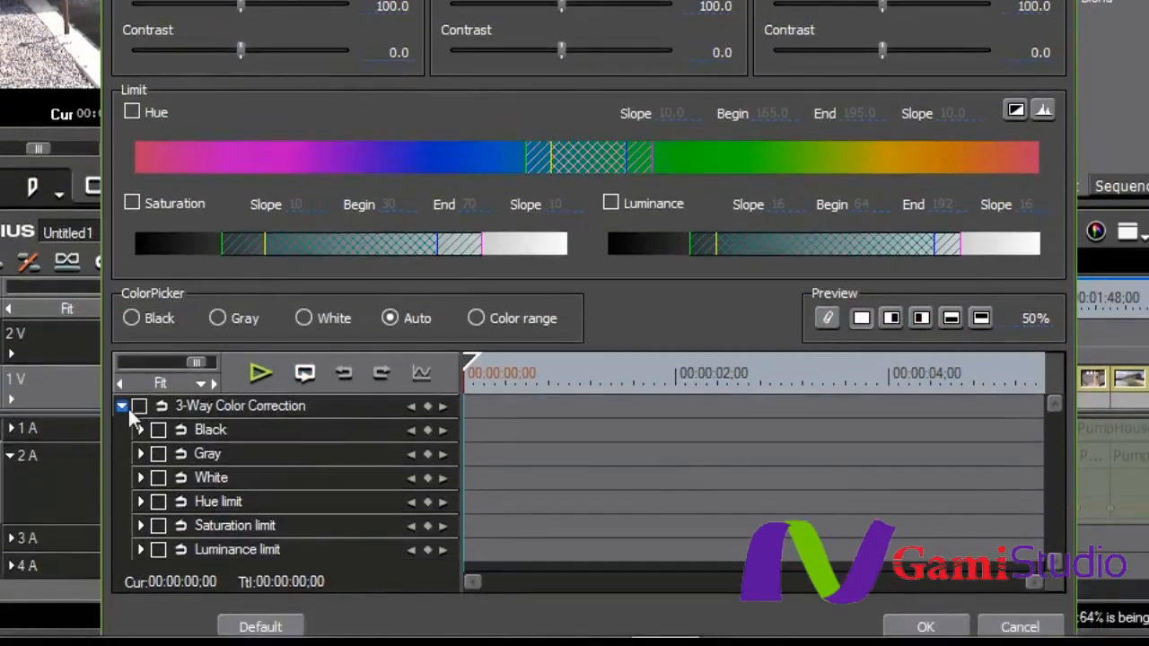
- Examine the filter's keyframe parameters, expanding Black down to its Cb graph and collapsing the group again
{"action": "left_click", "coordinate": [140, 431]}
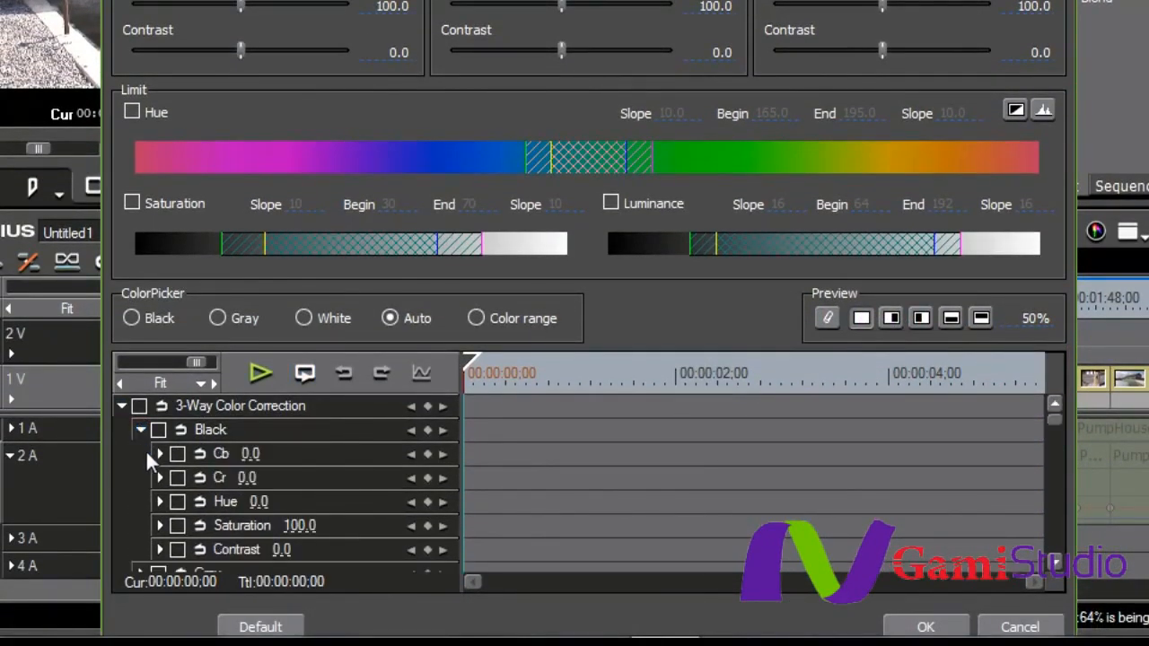
{"action": "left_click", "coordinate": [158, 454]}
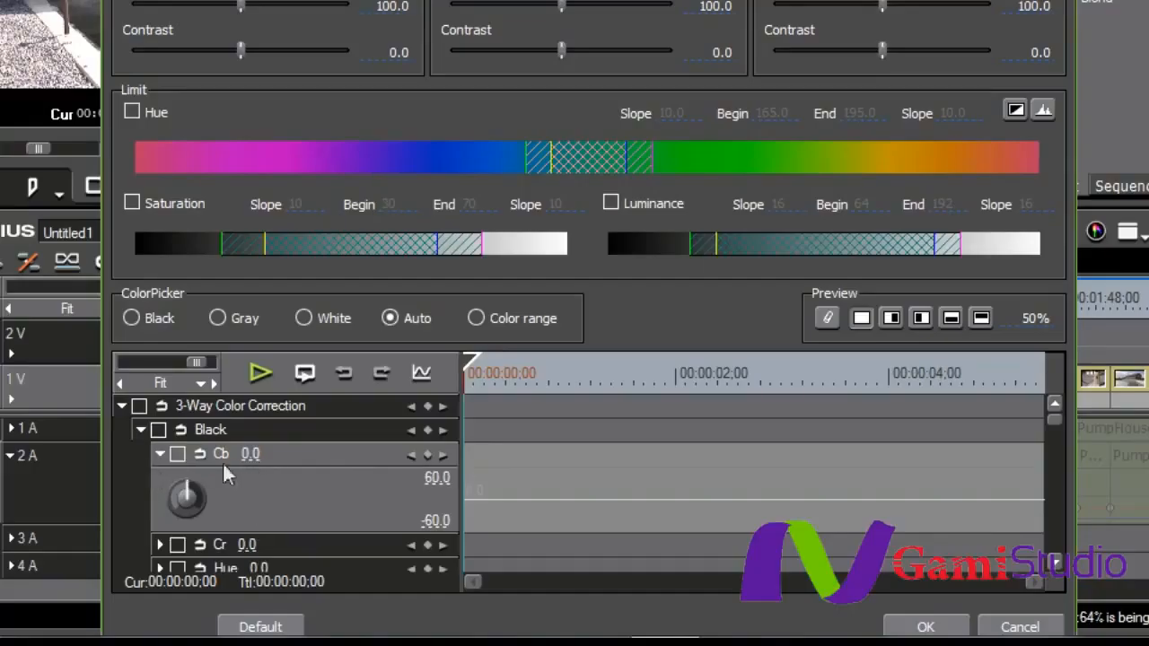
{"action": "left_click", "coordinate": [143, 430]}
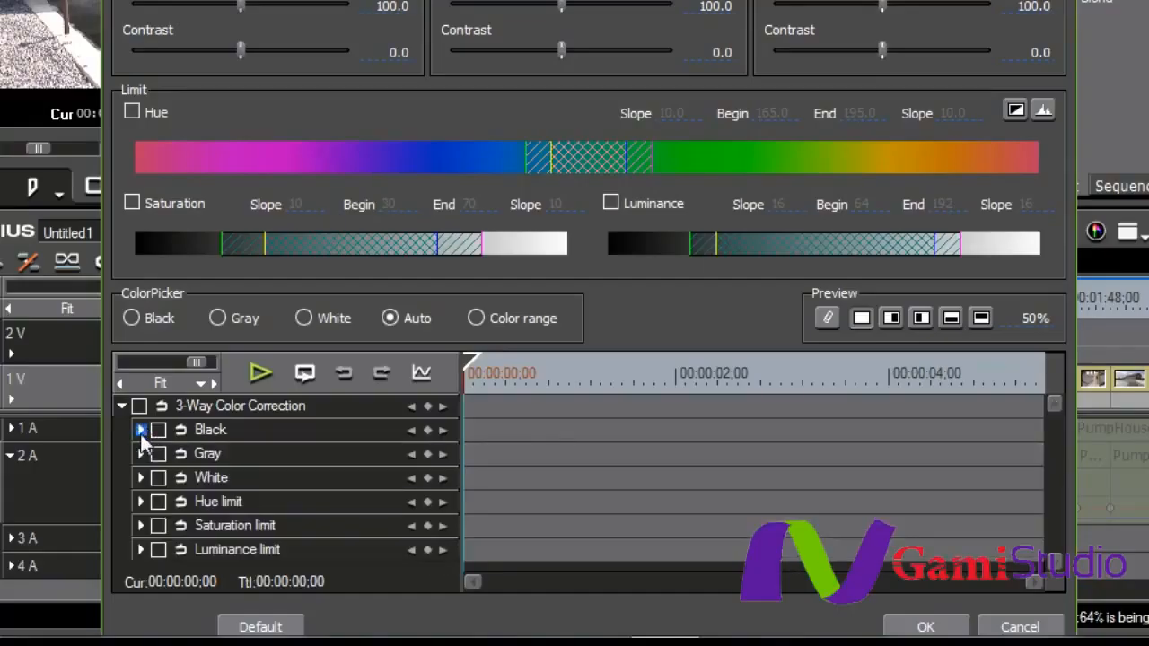
{"action": "left_click", "coordinate": [123, 407]}
{"action": "left_click", "coordinate": [123, 407]}
- Go through the ColorPicker modes Black, Gray, White and Color range, and return to Auto
{"action": "left_click", "coordinate": [133, 320]}
{"action": "left_click", "coordinate": [219, 316]}
{"action": "left_click", "coordinate": [304, 319]}
{"action": "left_click", "coordinate": [477, 319]}
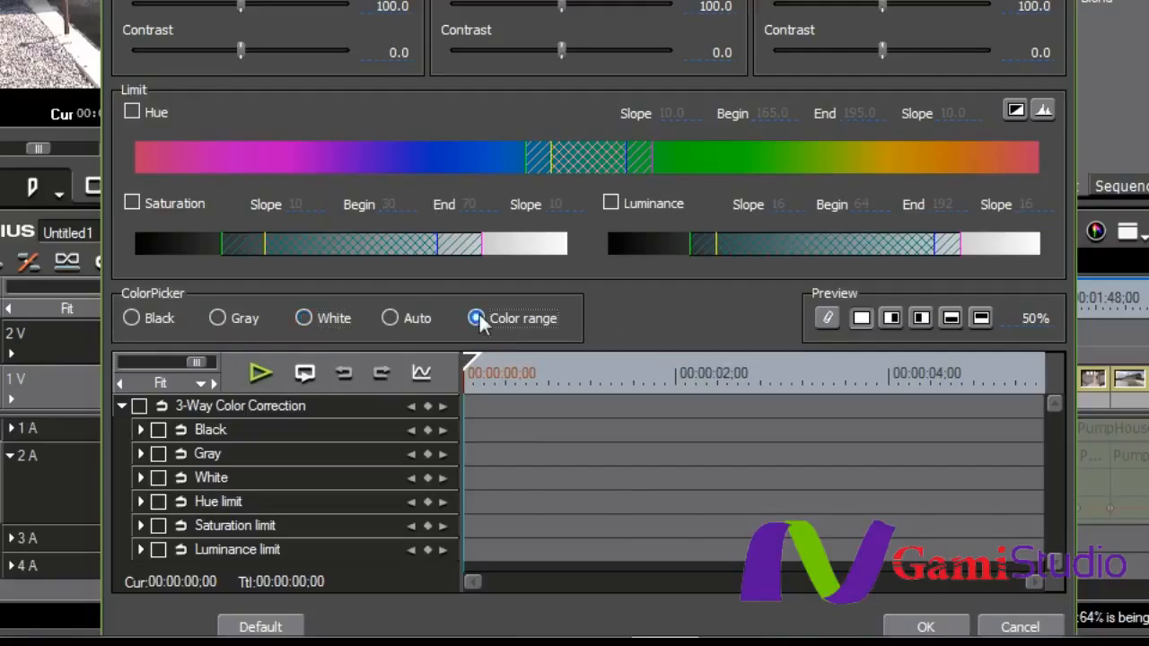
{"action": "left_click", "coordinate": [395, 321]}
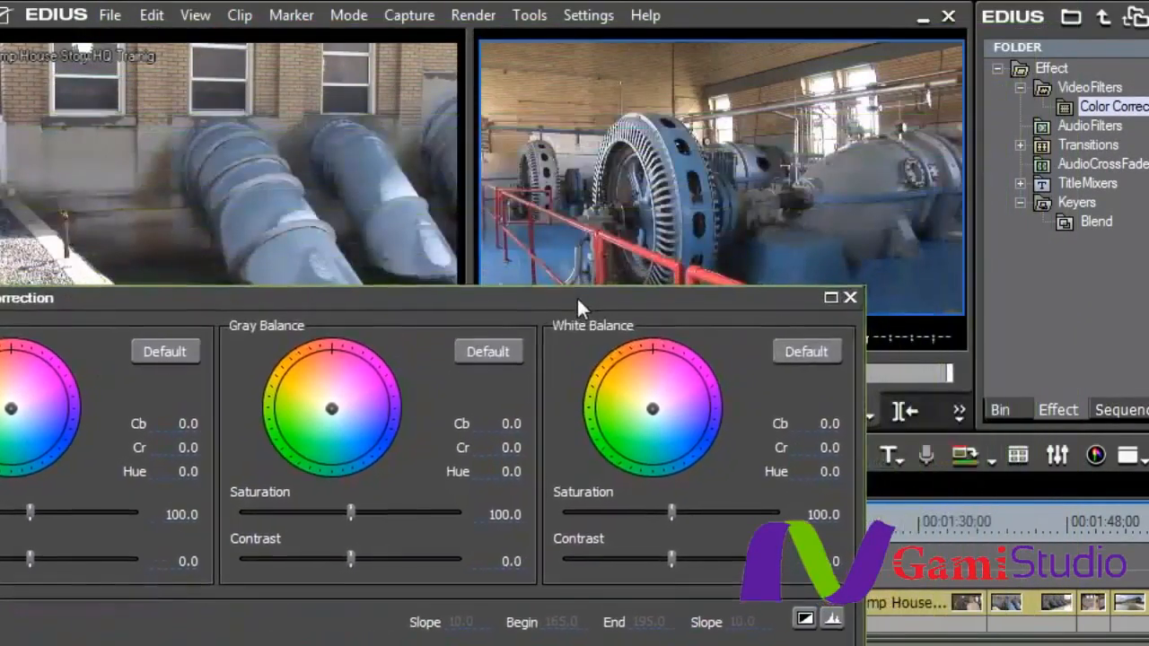
- Sample the rim of the large generator wheel in the preview with the Auto picker, and show a side-by-side before-and-after split
{"action": "left_click_drag", "start_coordinate": [577, 302], "coordinate": [609, 352]}
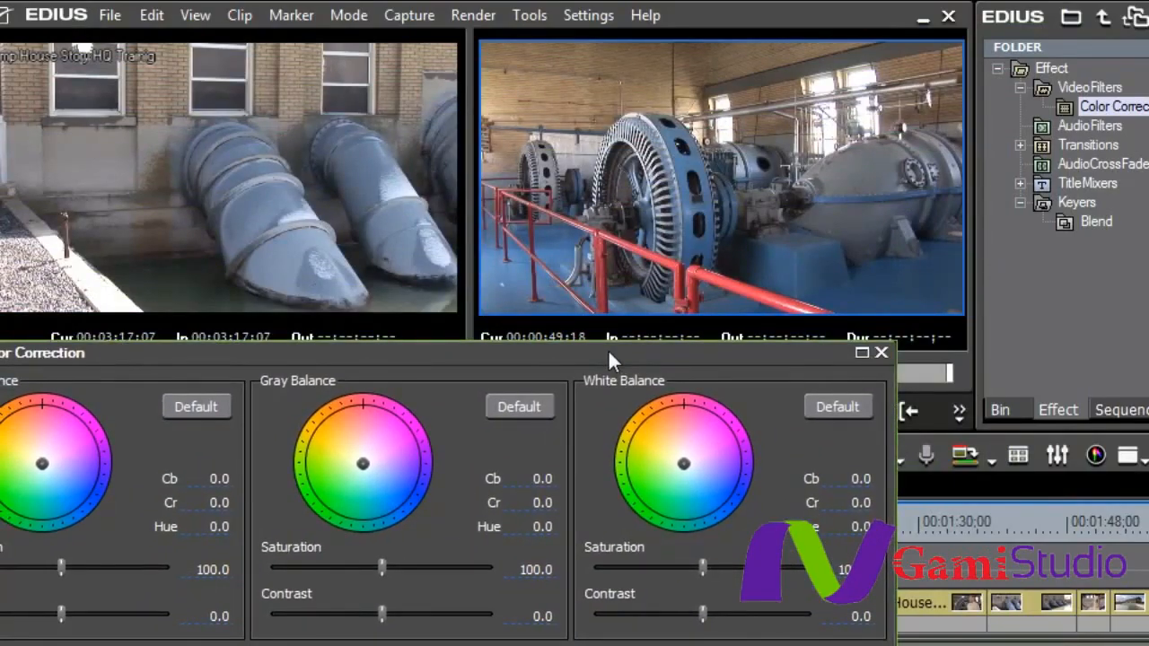
{"action": "left_click", "coordinate": [681, 171]}
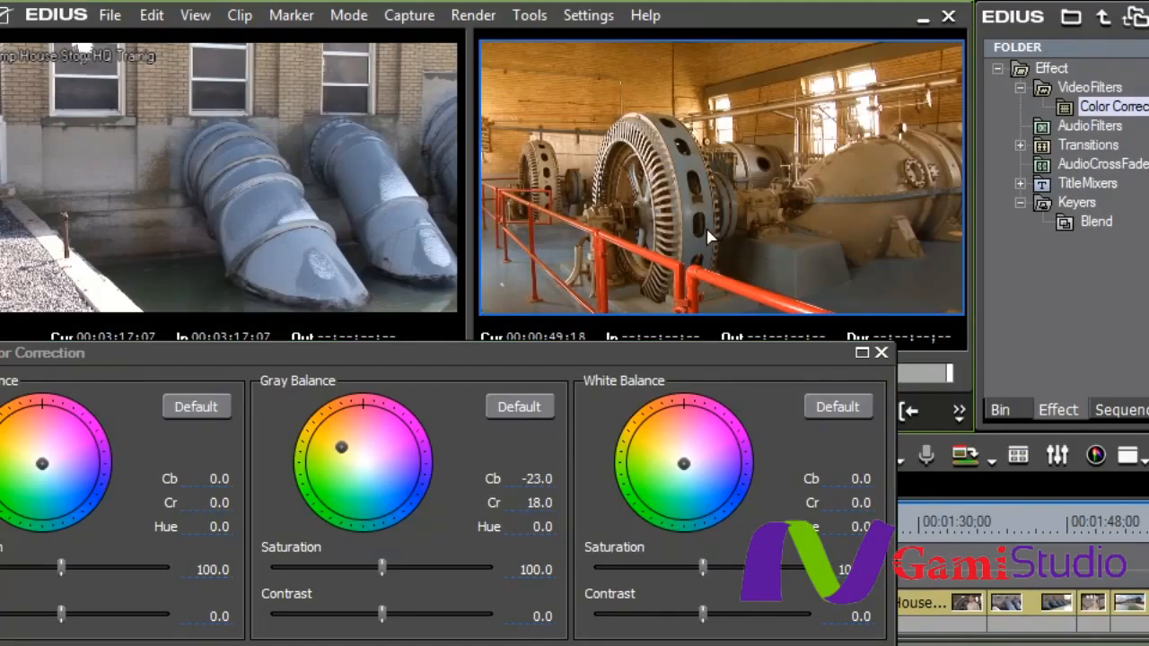
{"action": "left_click_drag", "start_coordinate": [680, 358], "coordinate": [683, 210]}
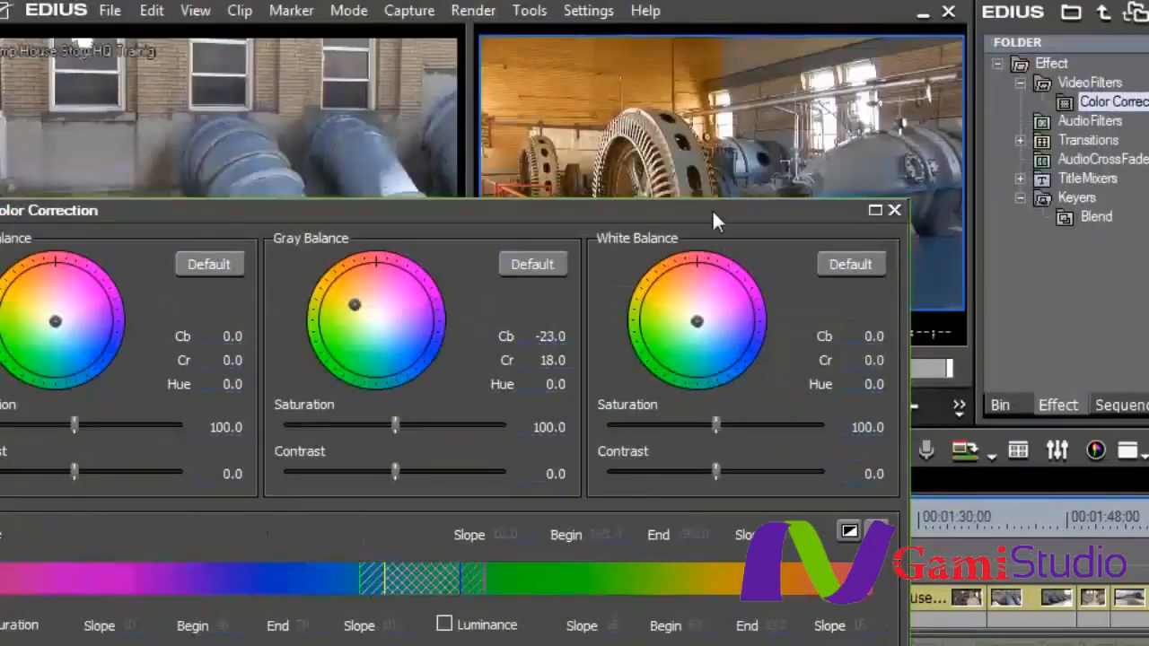
{"action": "left_click_drag", "start_coordinate": [712, 37], "coordinate": [719, 154]}
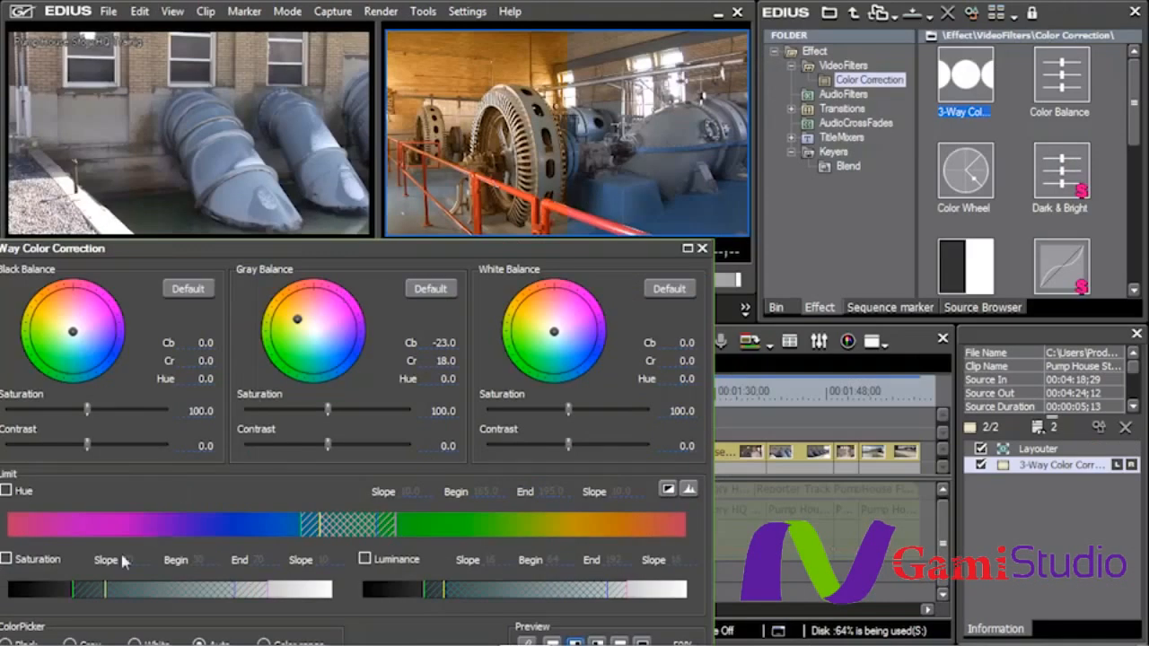
- Set the black balance by sampling a dark opening in the generator wheel with the Black picker
{"action": "left_click_drag", "start_coordinate": [145, 239], "coordinate": [158, 221]}
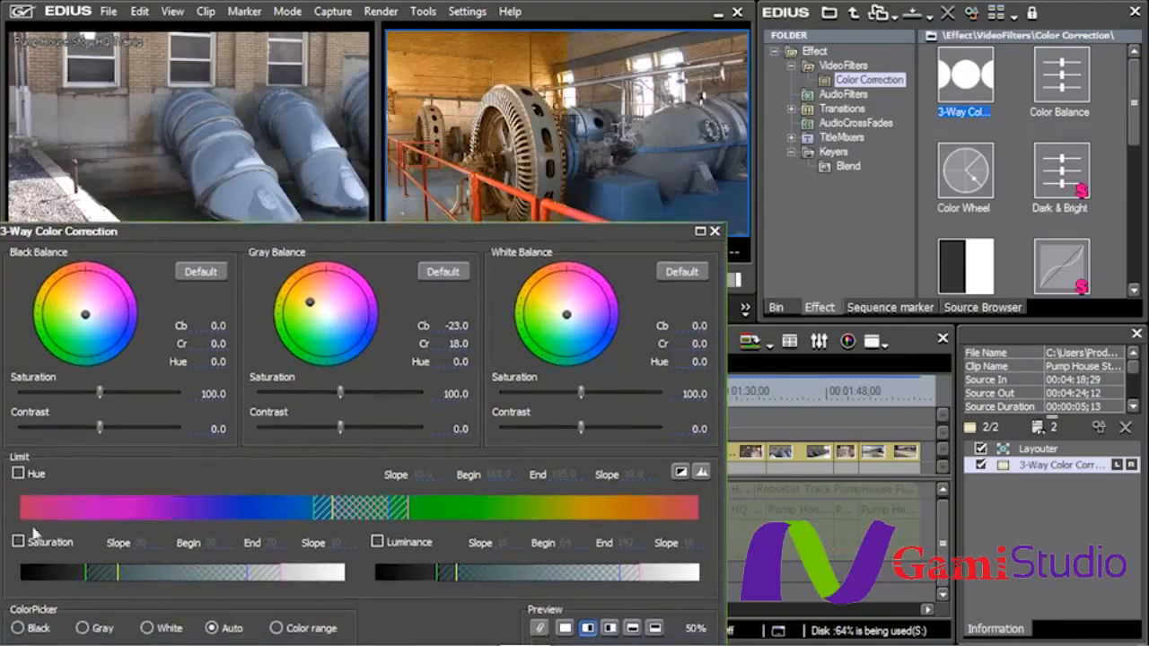
{"action": "left_click", "coordinate": [17, 627]}
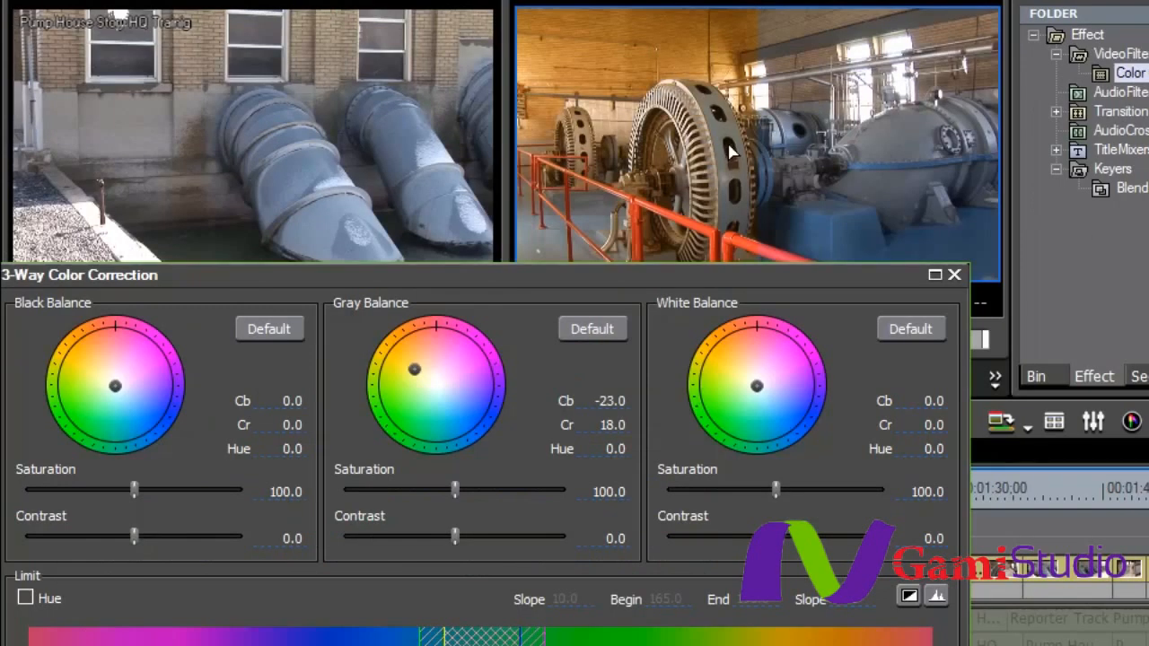
{"action": "left_click", "coordinate": [731, 153]}
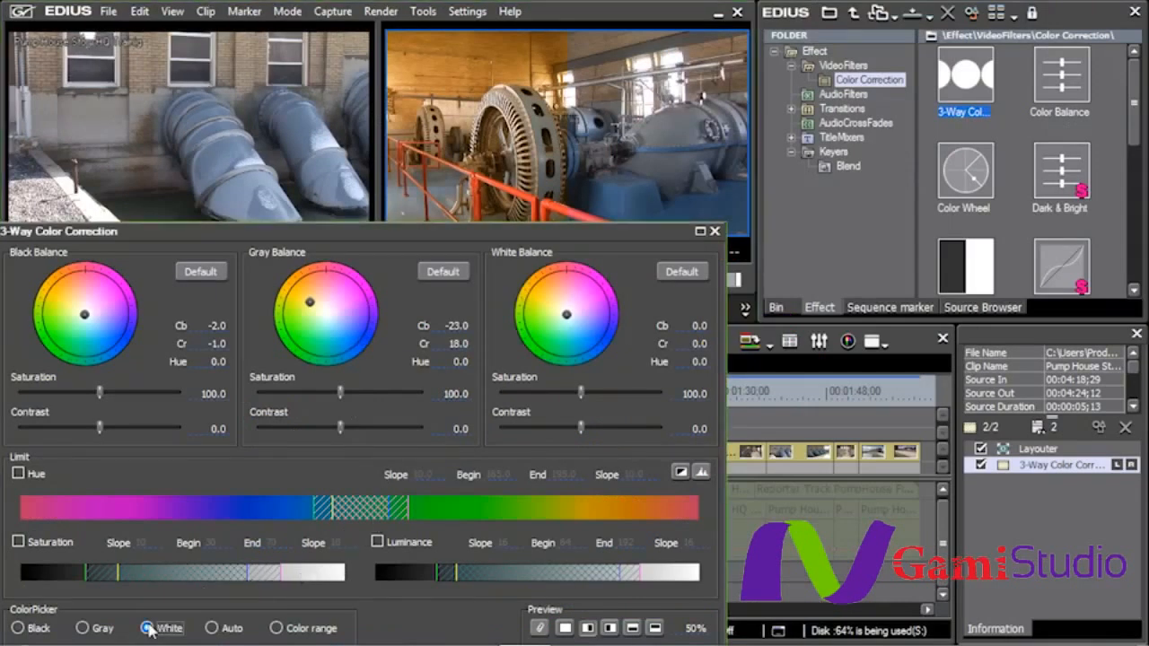
- Set the white balance by sampling the bright window in the preview with the White picker
{"action": "left_click", "coordinate": [148, 629]}
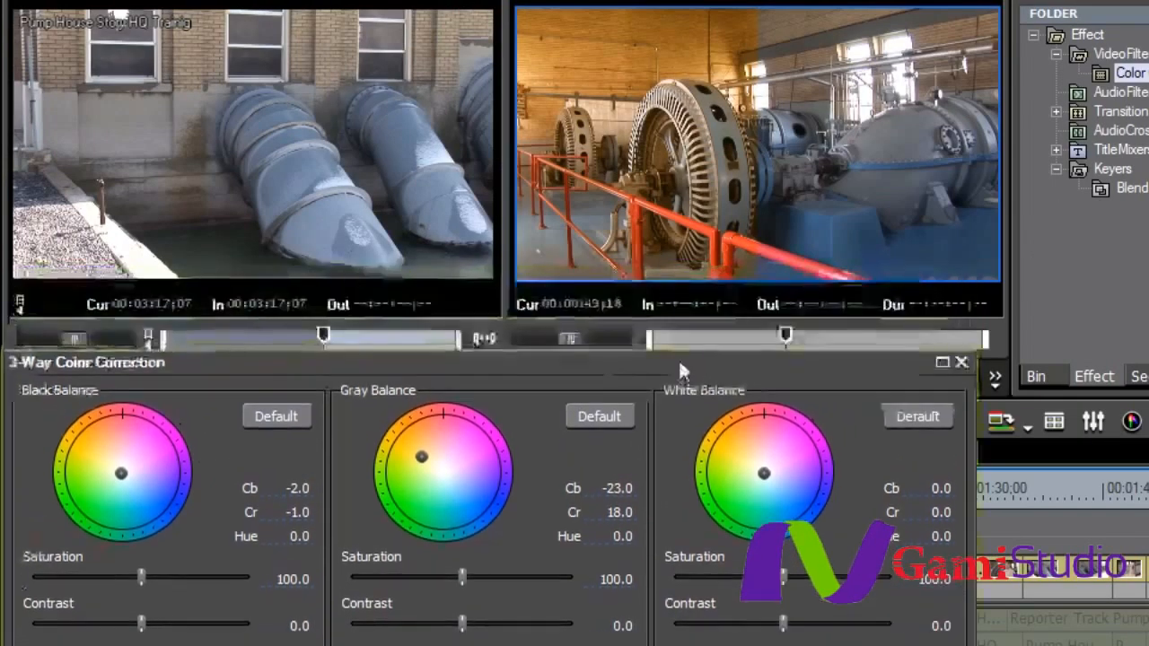
{"action": "left_click_drag", "start_coordinate": [679, 370], "coordinate": [679, 287]}
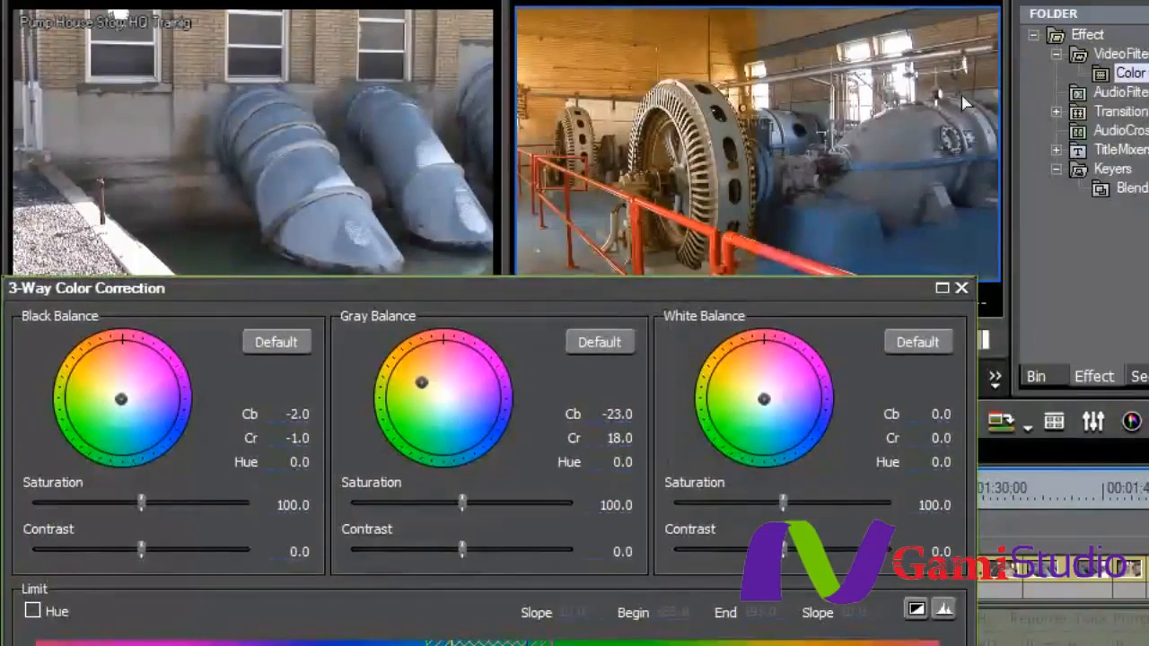
{"action": "left_click", "coordinate": [860, 58]}
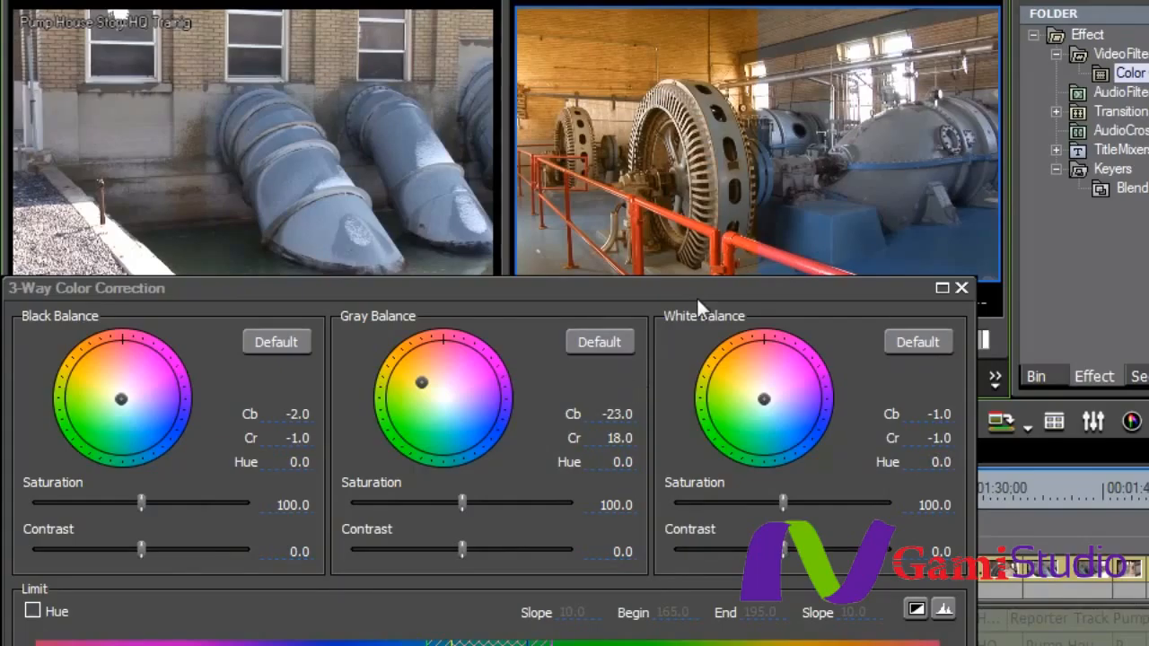
- Switch the ColorPicker back to Auto and the preview back to the full corrected image
{"action": "left_click_drag", "start_coordinate": [689, 294], "coordinate": [774, 4]}
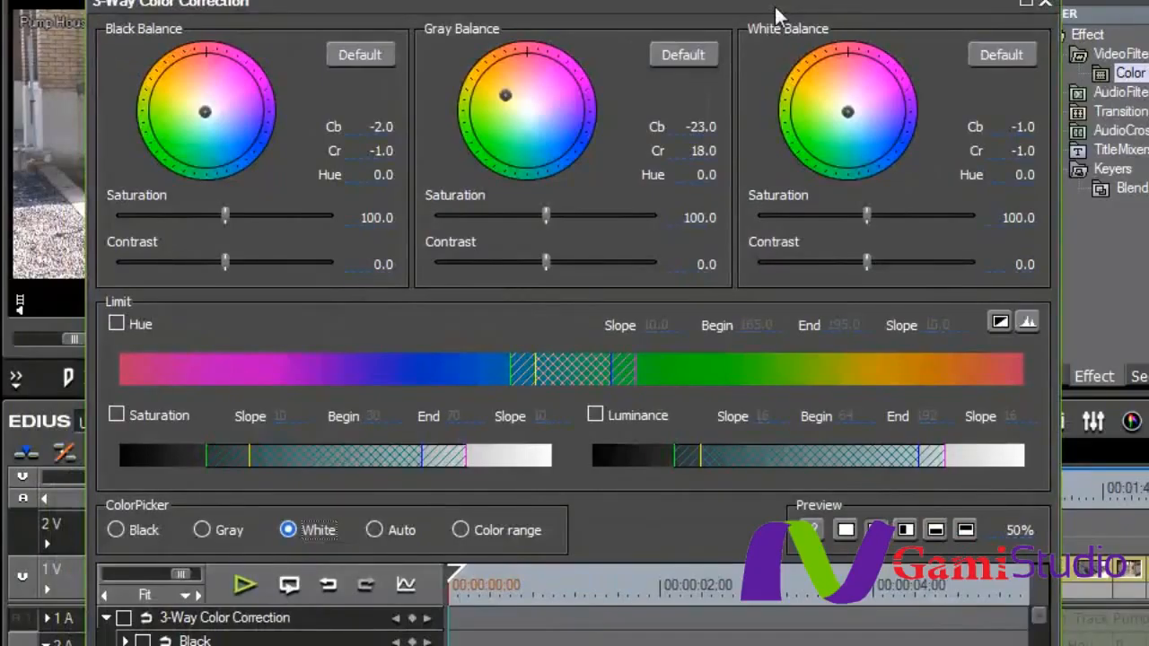
{"action": "left_click", "coordinate": [380, 530]}
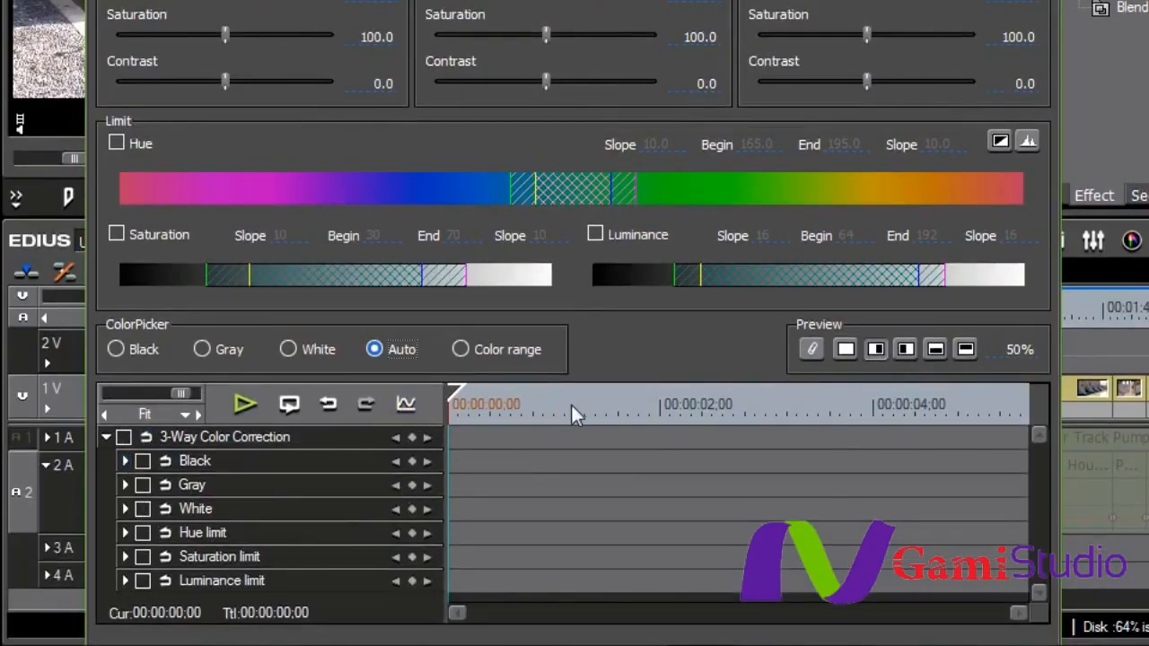
{"action": "left_click", "coordinate": [845, 350]}
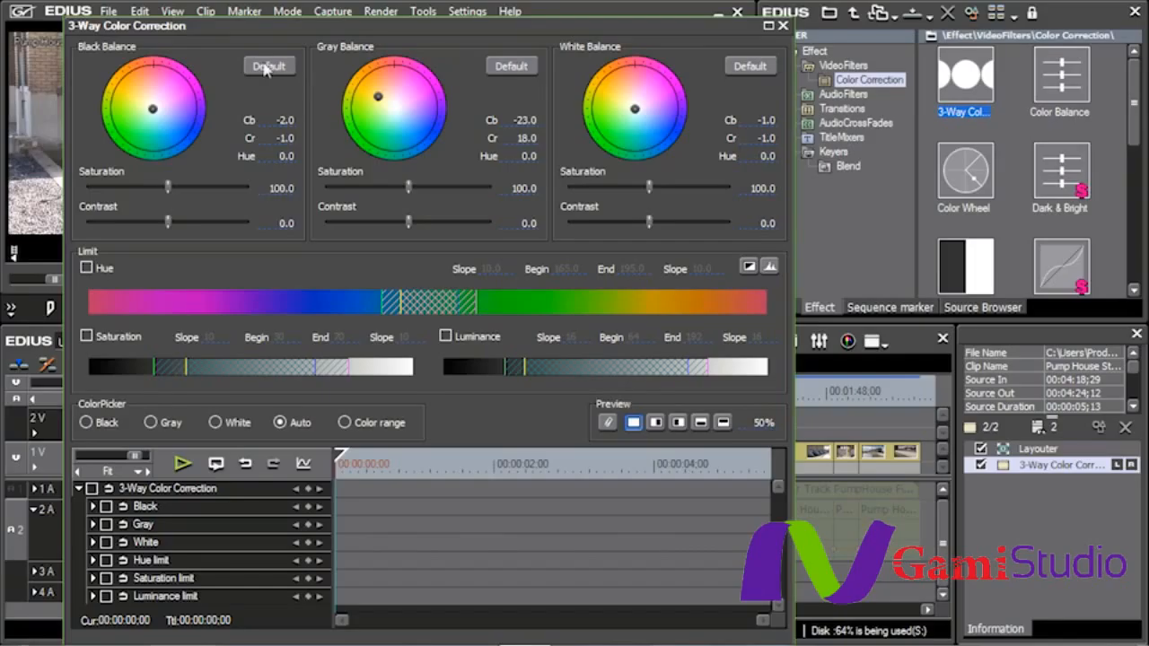
- Try warm and green tints on the White Balance wheel, then bring it near the centre at Cb 1.3, Cr 0.0
{"action": "left_click_drag", "start_coordinate": [654, 26], "coordinate": [555, 295]}
{"action": "left_click_drag", "start_coordinate": [536, 372], "coordinate": [515, 346]}
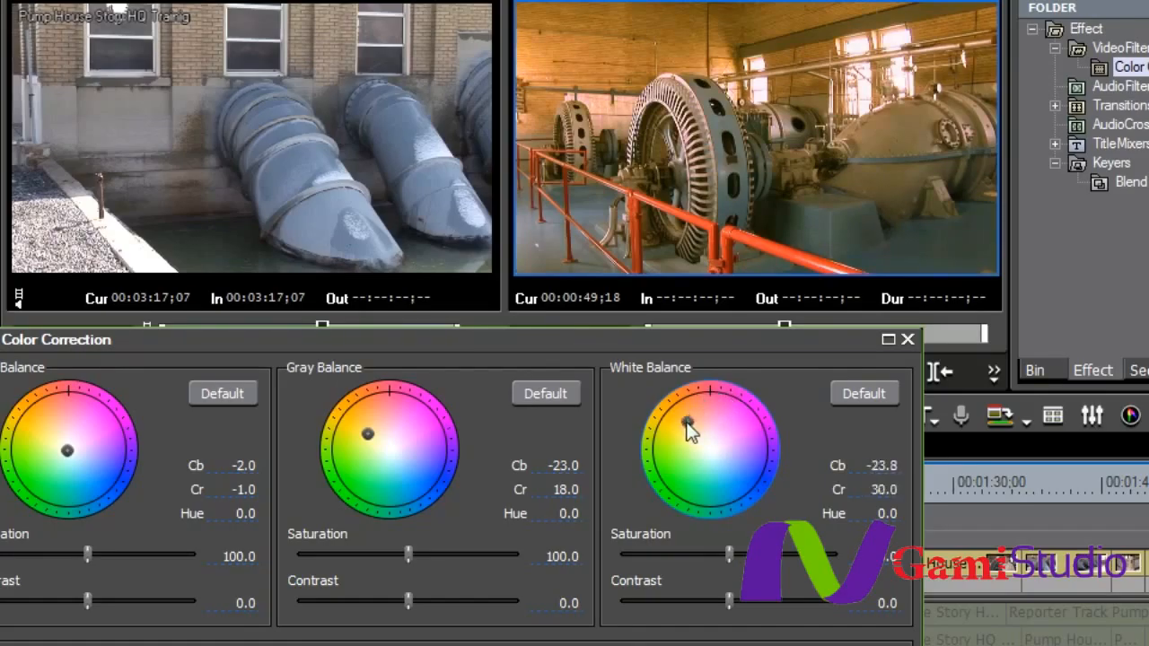
{"action": "left_click_drag", "start_coordinate": [687, 430], "coordinate": [660, 492]}
{"action": "left_click_drag", "start_coordinate": [713, 427], "coordinate": [712, 453]}
- Set the gray balance to Cb 40.0, Cr 16.3, saturation 126.0 and contrast -6.6, and the black balance to Cb -12.5, Cr 57.5
{"action": "left_click_drag", "start_coordinate": [367, 433], "coordinate": [428, 437]}
{"action": "left_click_drag", "start_coordinate": [71, 450], "coordinate": [59, 404]}
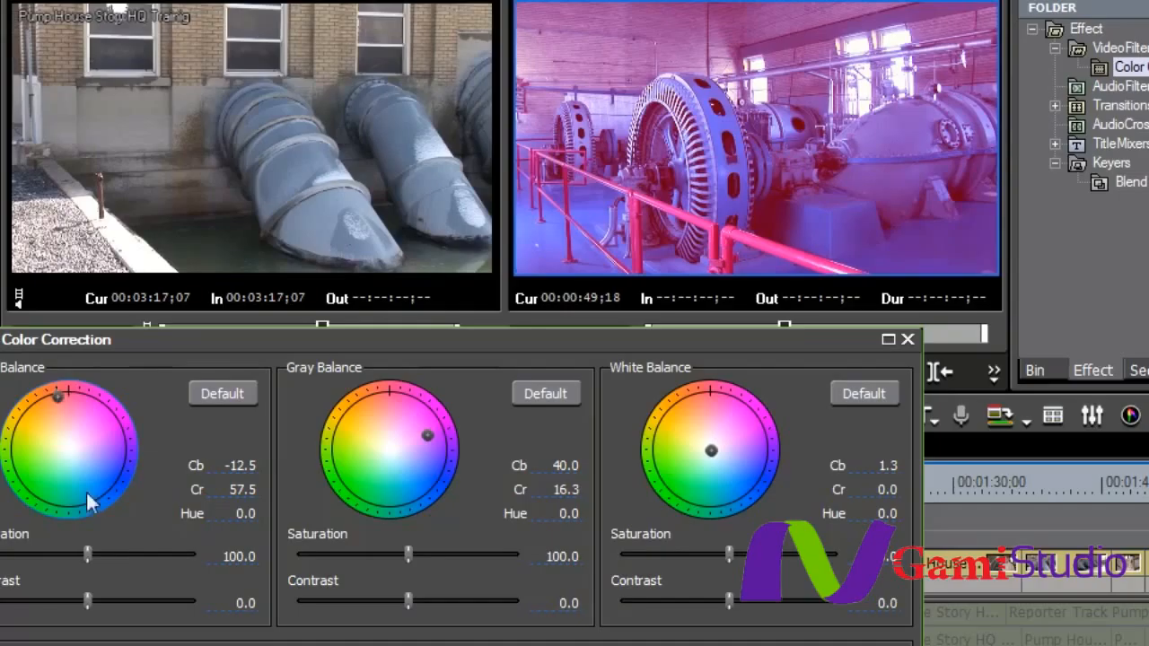
{"action": "left_click_drag", "start_coordinate": [411, 549], "coordinate": [440, 550]}
{"action": "left_click_drag", "start_coordinate": [409, 600], "coordinate": [363, 602]}
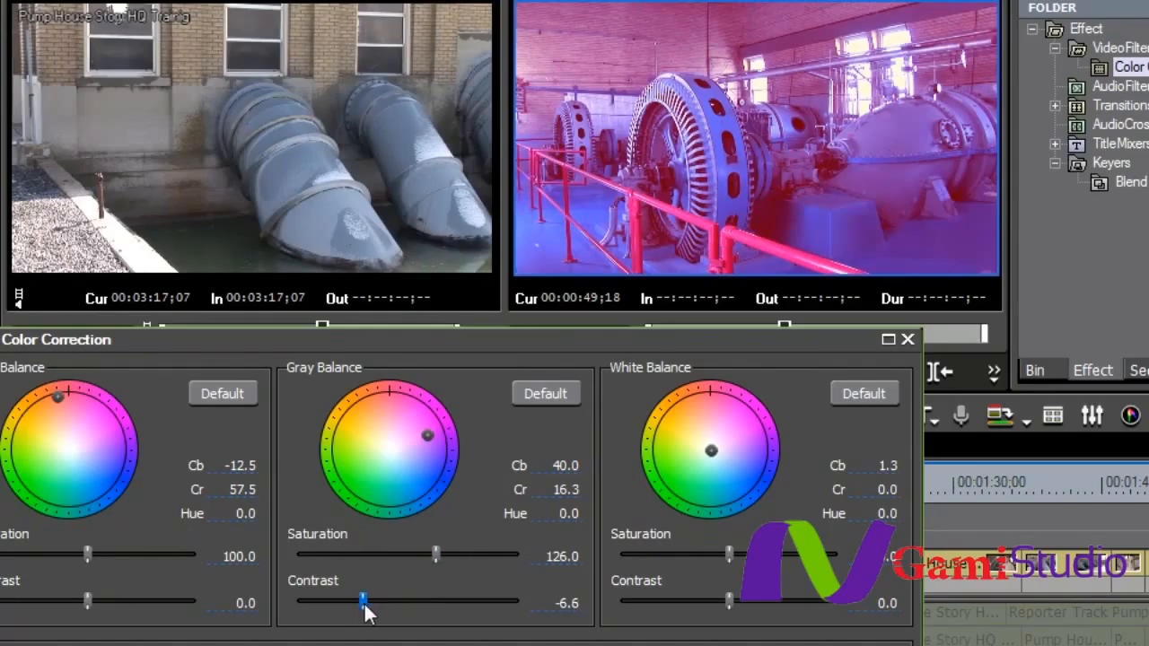
- Reset the Black Balance and Gray Balance settings to their defaults
{"action": "left_click_drag", "start_coordinate": [471, 343], "coordinate": [504, 355]}
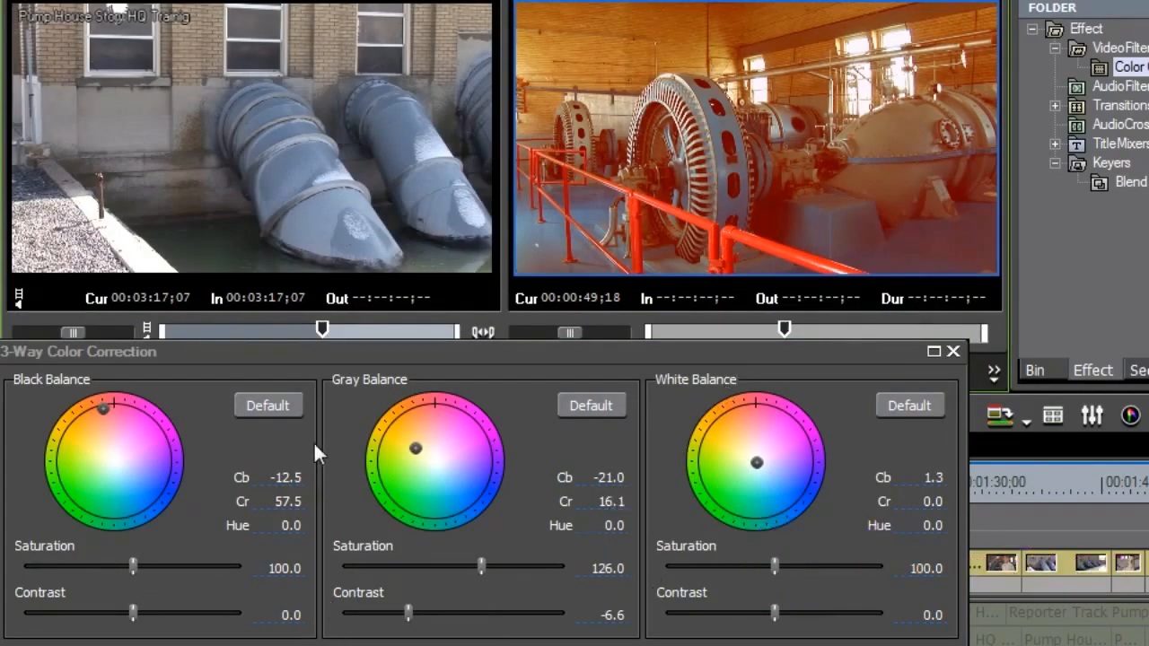
{"action": "left_click", "coordinate": [273, 406]}
{"action": "left_click", "coordinate": [612, 407]}
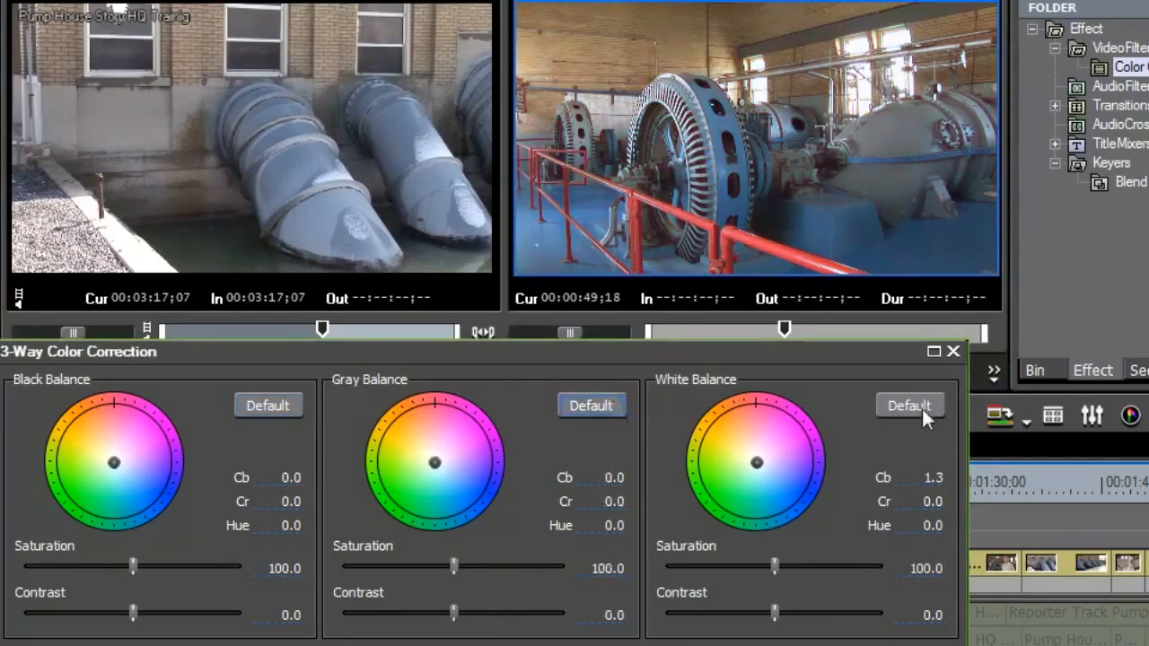
- Sample the rim of the large generator wheel with the Auto picker to rebalance the grays, and apply the filter settings
{"action": "left_click", "coordinate": [725, 170]}
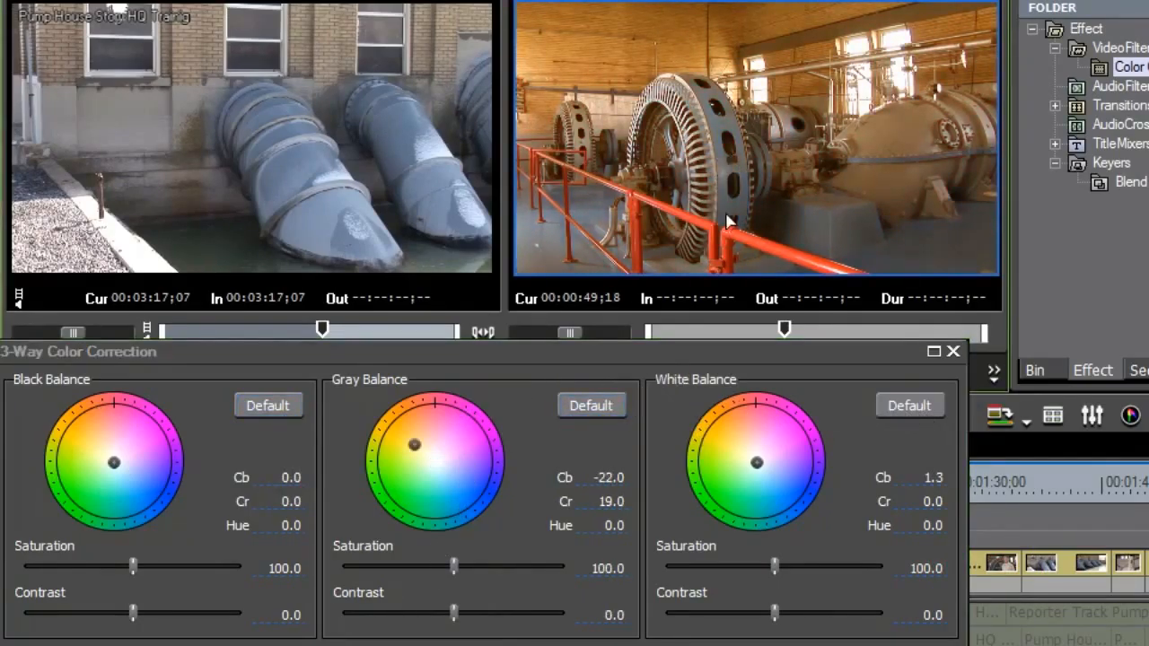
{"action": "left_click_drag", "start_coordinate": [717, 351], "coordinate": [839, 0]}
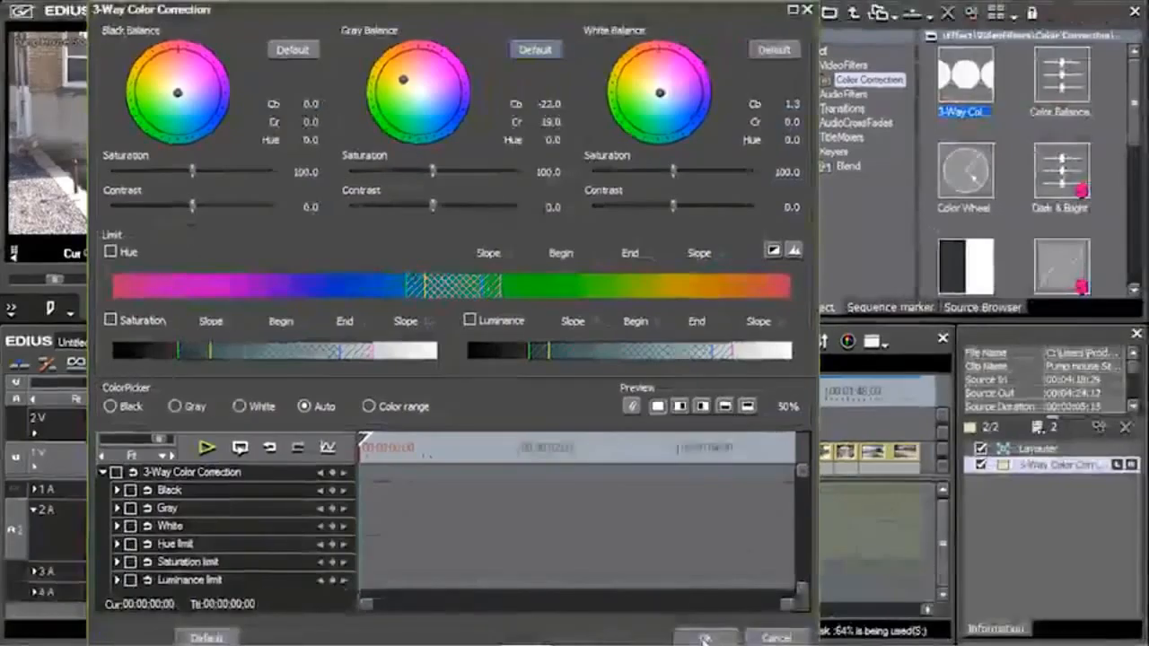
{"action": "left_click", "coordinate": [696, 635]}
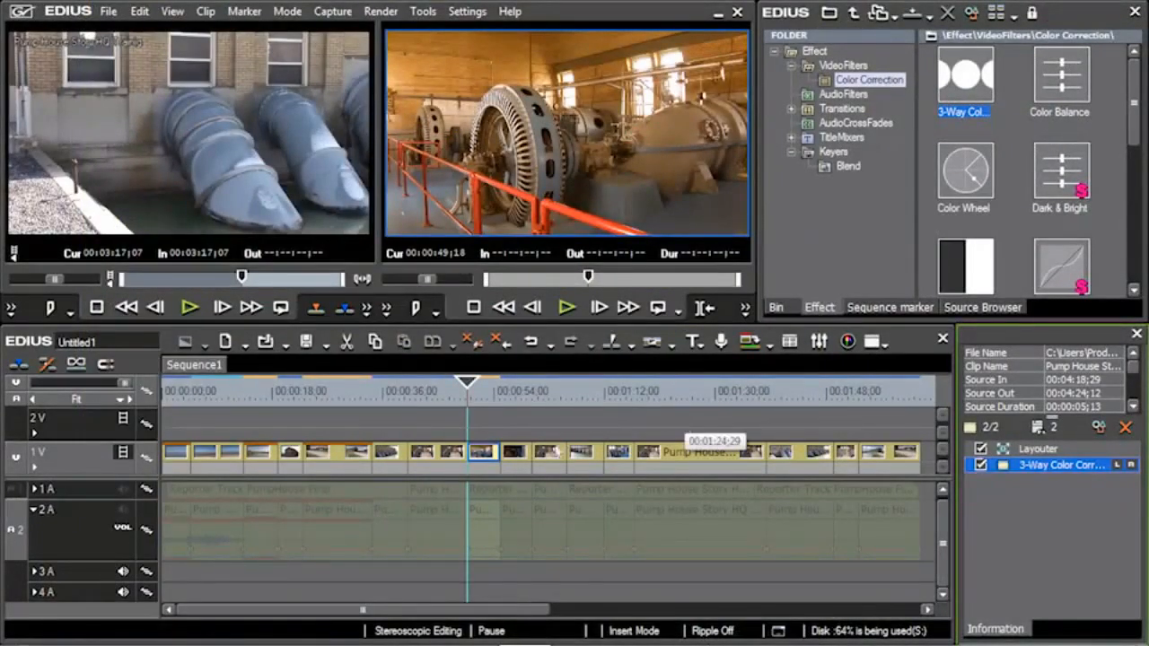
- Copy the generator clip's 3-Way Color Correction filter onto the blue-floored machinery clip at about 00:01:11;26 on track 1V
{"action": "left_click", "coordinate": [474, 393]}
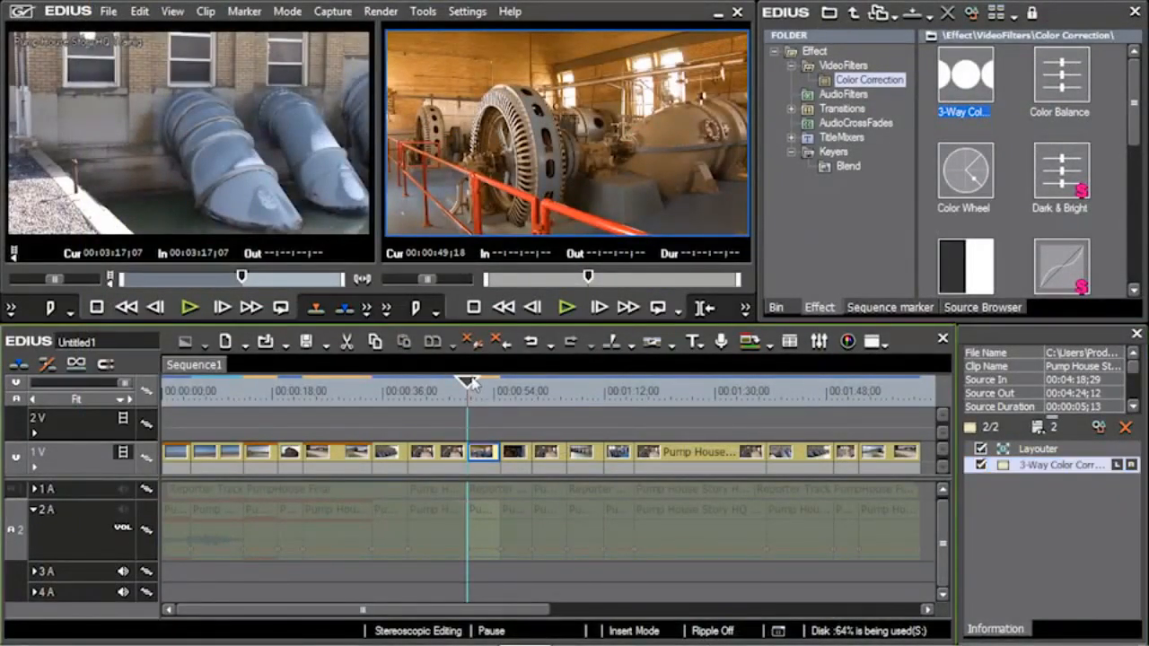
{"action": "left_click_drag", "start_coordinate": [468, 387], "coordinate": [614, 400]}
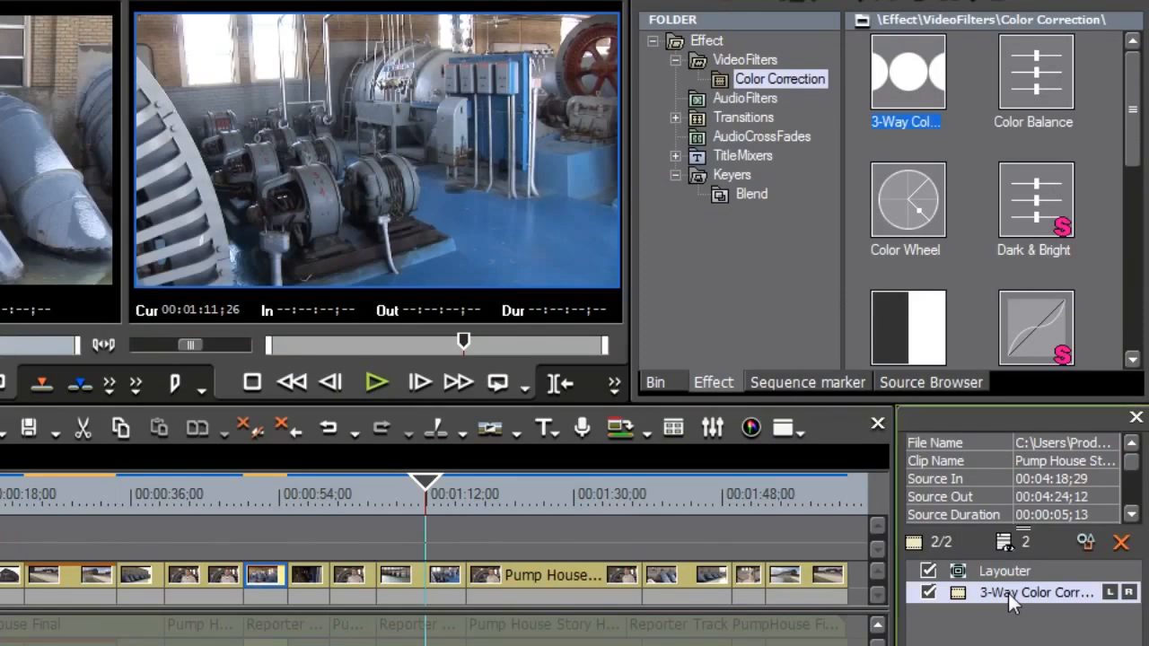
{"action": "left_click_drag", "start_coordinate": [1009, 594], "coordinate": [449, 582]}
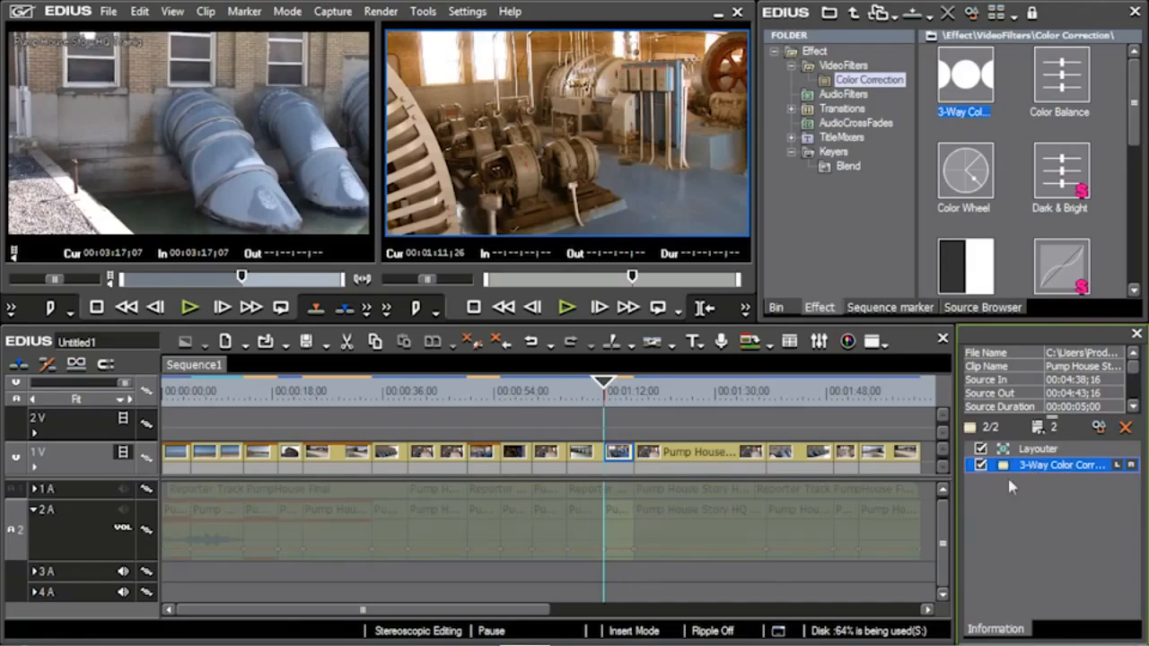
- Apply the Color Wheel filter to the interview clip at about 00:00:44;10 and open its settings clear of the preview
{"action": "left_click_drag", "start_coordinate": [611, 398], "coordinate": [434, 410]}
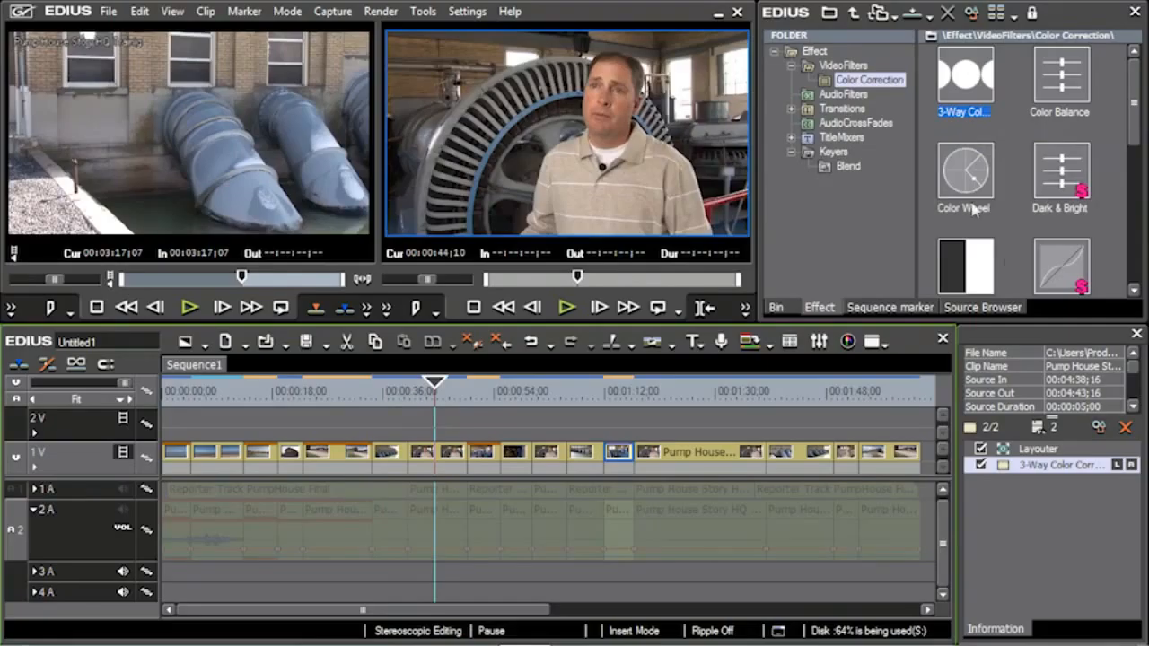
{"action": "left_click_drag", "start_coordinate": [971, 178], "coordinate": [437, 452]}
{"action": "left_click", "coordinate": [1077, 464]}
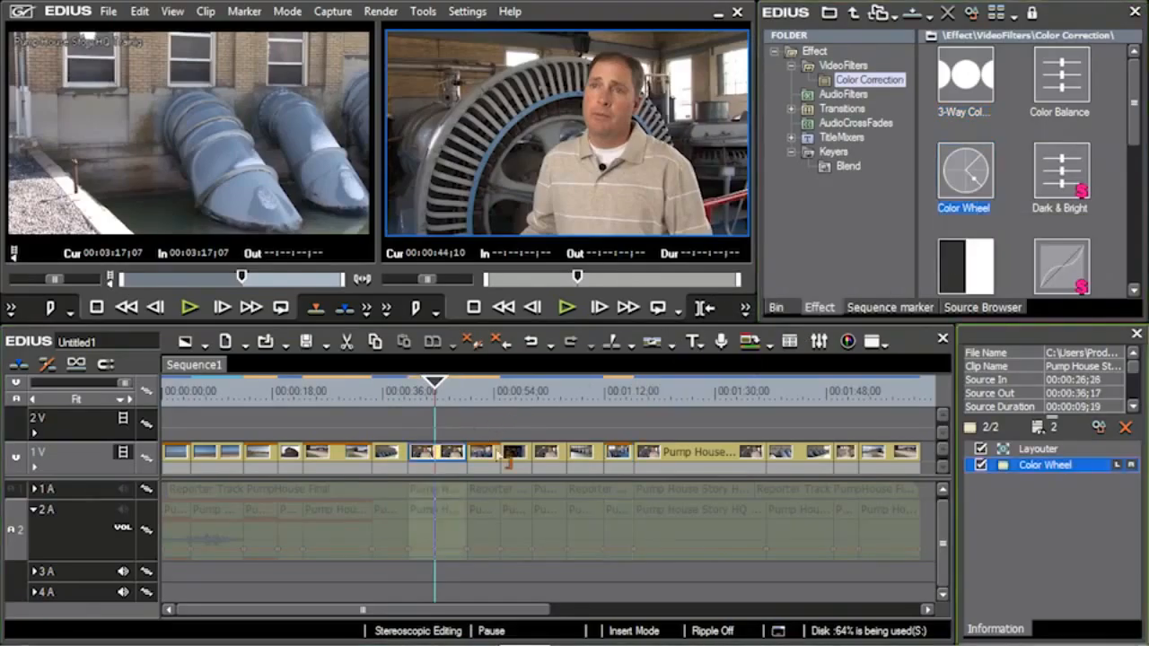
{"action": "double_click", "coordinate": [1073, 467]}
{"action": "left_click_drag", "start_coordinate": [828, 98], "coordinate": [228, 133]}
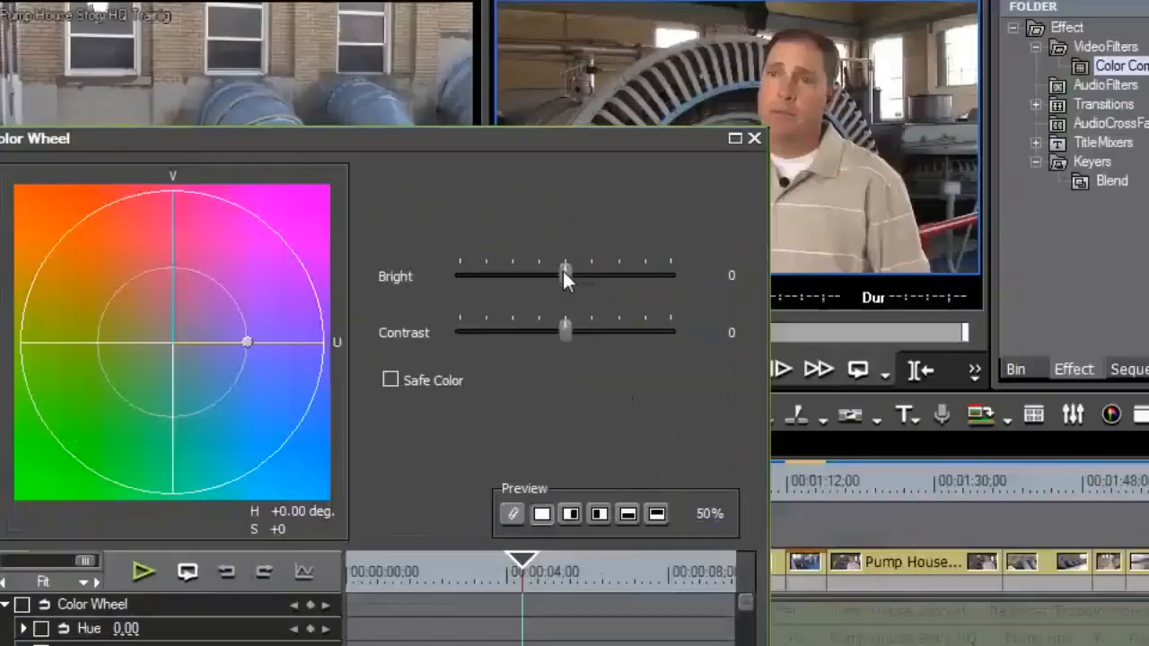
- Set the Color Wheel's Bright to 7 and Contrast to 21, and rotate its hue to 132.04 degrees with saturation 53
{"action": "mouse_move", "coordinate": [439, 238]}
{"action": "left_mouse_down"}
{"action": "mouse_move", "coordinate": [457, 238]}
{"action": "mouse_move", "coordinate": [446, 243]}
{"action": "left_mouse_up"}
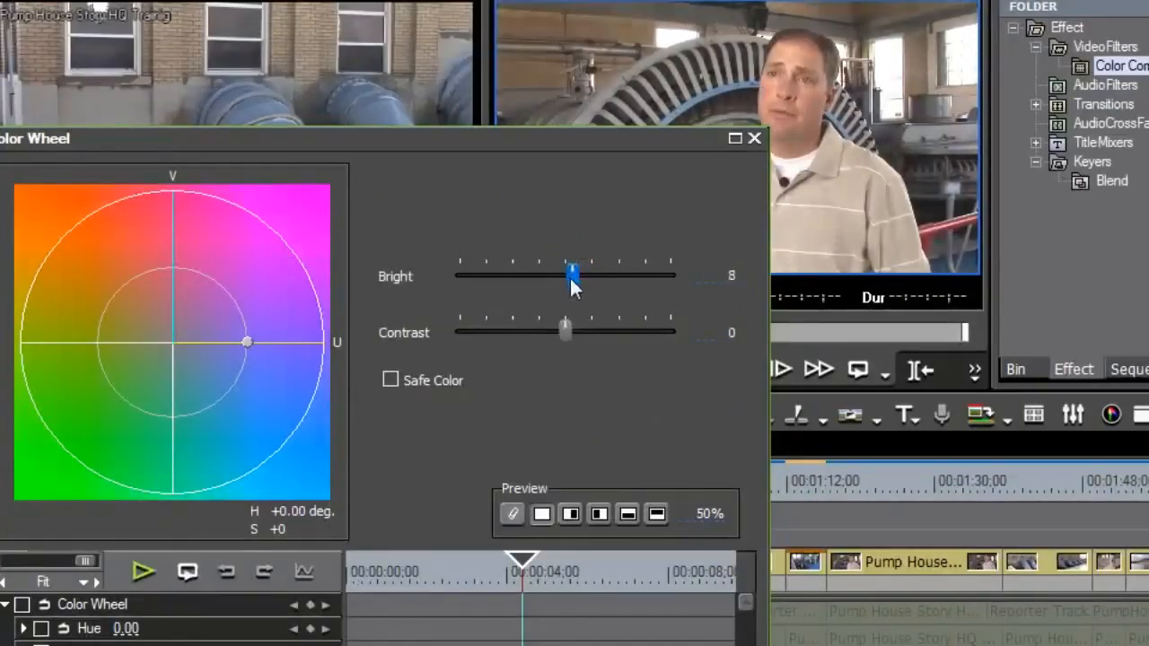
{"action": "left_click_drag", "start_coordinate": [575, 286], "coordinate": [572, 284]}
{"action": "mouse_move", "coordinate": [566, 331]}
{"action": "left_mouse_down"}
{"action": "mouse_move", "coordinate": [539, 328]}
{"action": "mouse_move", "coordinate": [600, 339]}
{"action": "mouse_move", "coordinate": [587, 336]}
{"action": "left_mouse_up"}
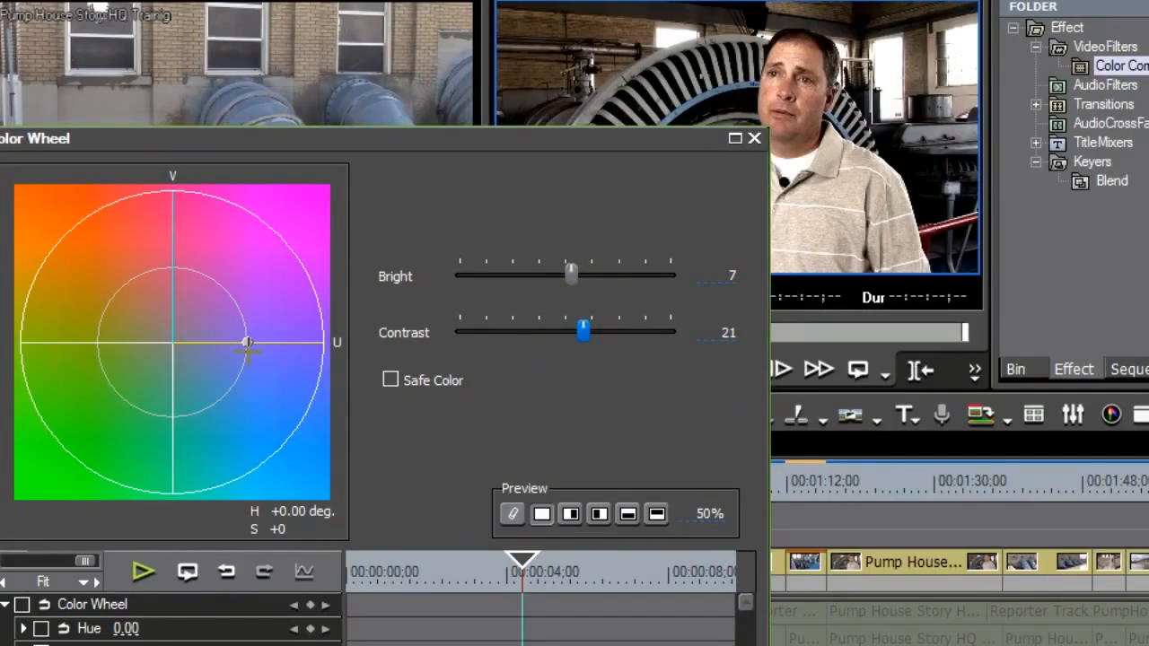
{"action": "left_click_drag", "start_coordinate": [247, 342], "coordinate": [157, 339]}
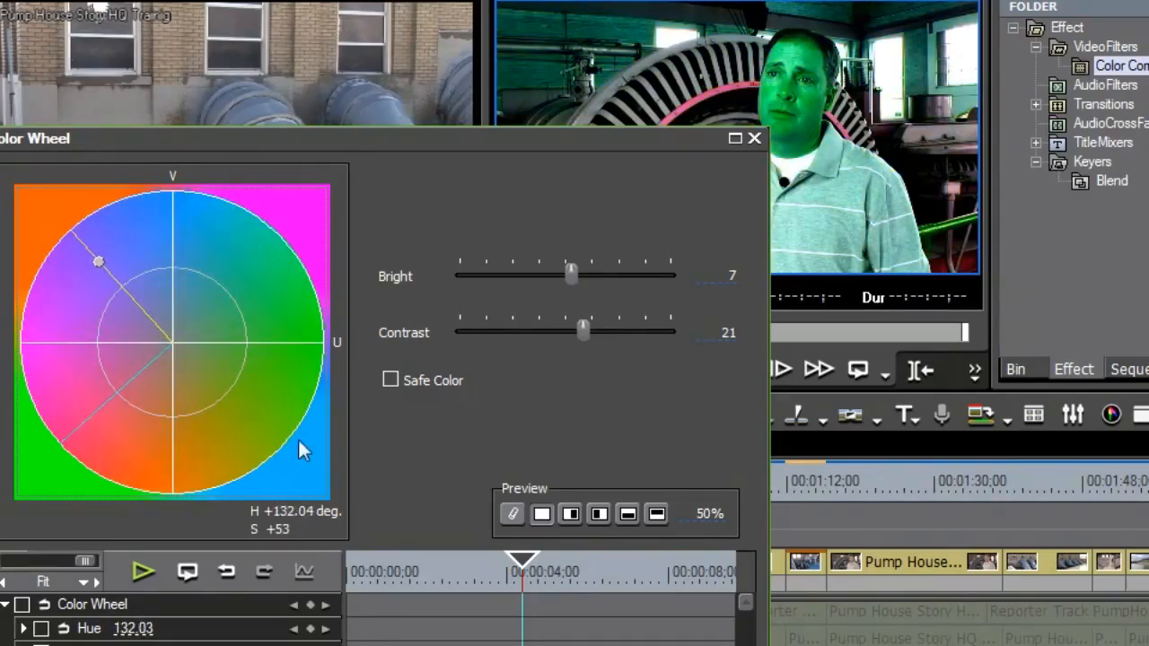
- Compare the Color Wheel result with the original using the left-half and right-half split previews
{"action": "left_click", "coordinate": [570, 514]}
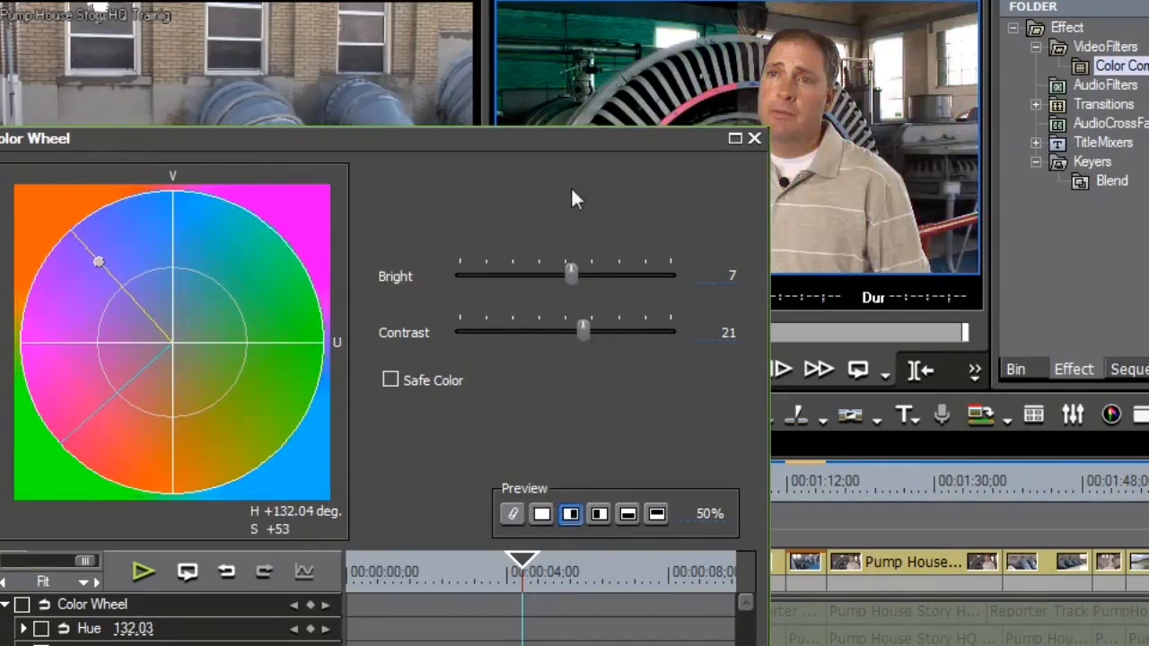
{"action": "left_click_drag", "start_coordinate": [568, 139], "coordinate": [562, 264]}
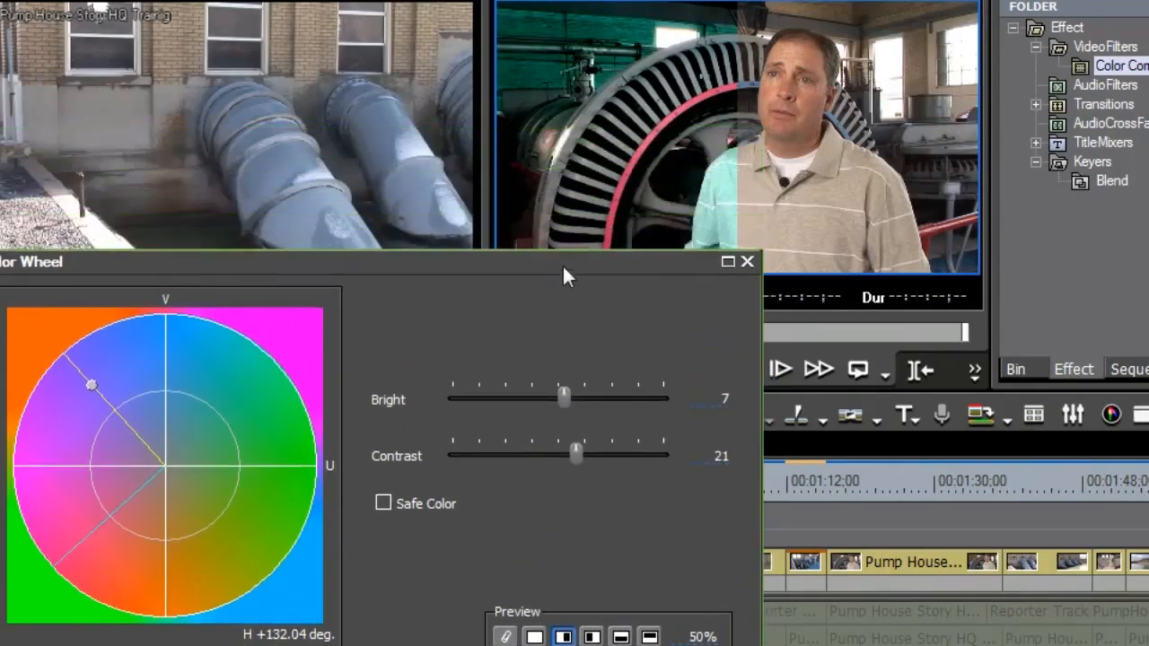
{"action": "left_click", "coordinate": [594, 637]}
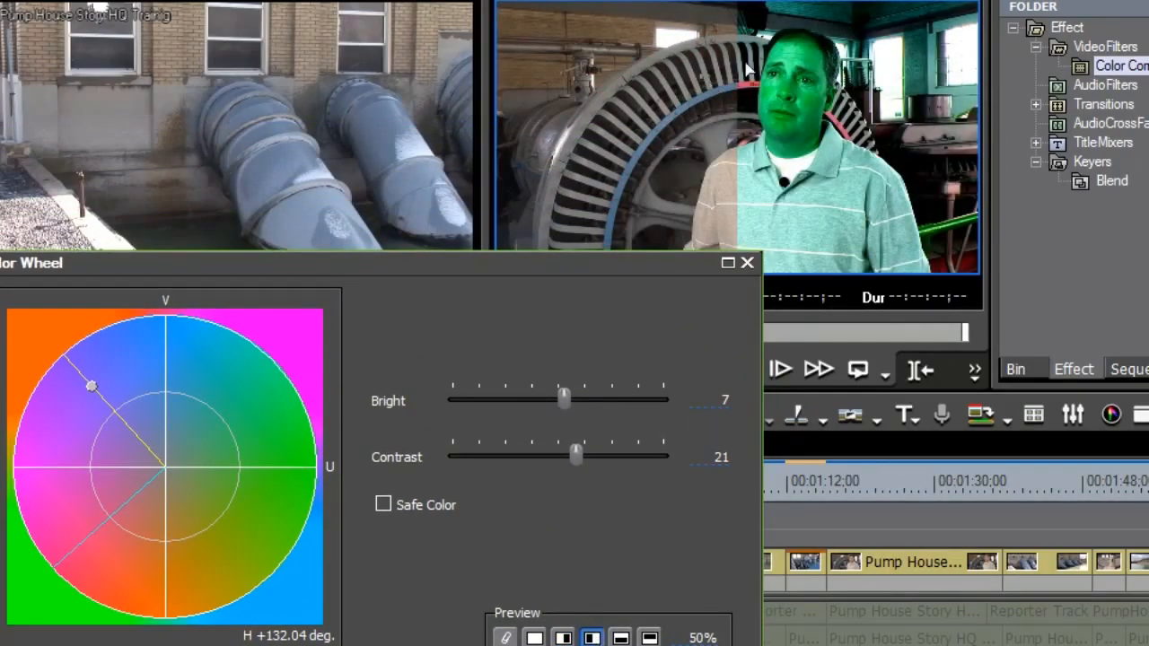
{"action": "left_click_drag", "start_coordinate": [433, 267], "coordinate": [487, 81]}
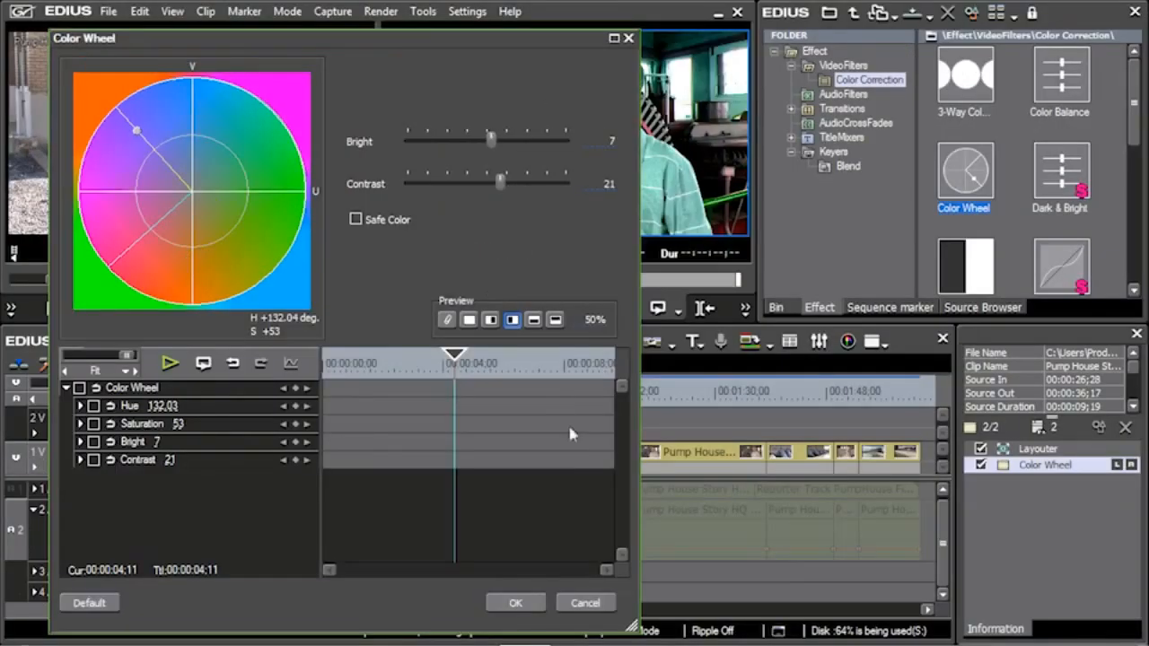
- Discard the Color Wheel settings and delete the filter from the interview clip
{"action": "left_click", "coordinate": [585, 603]}
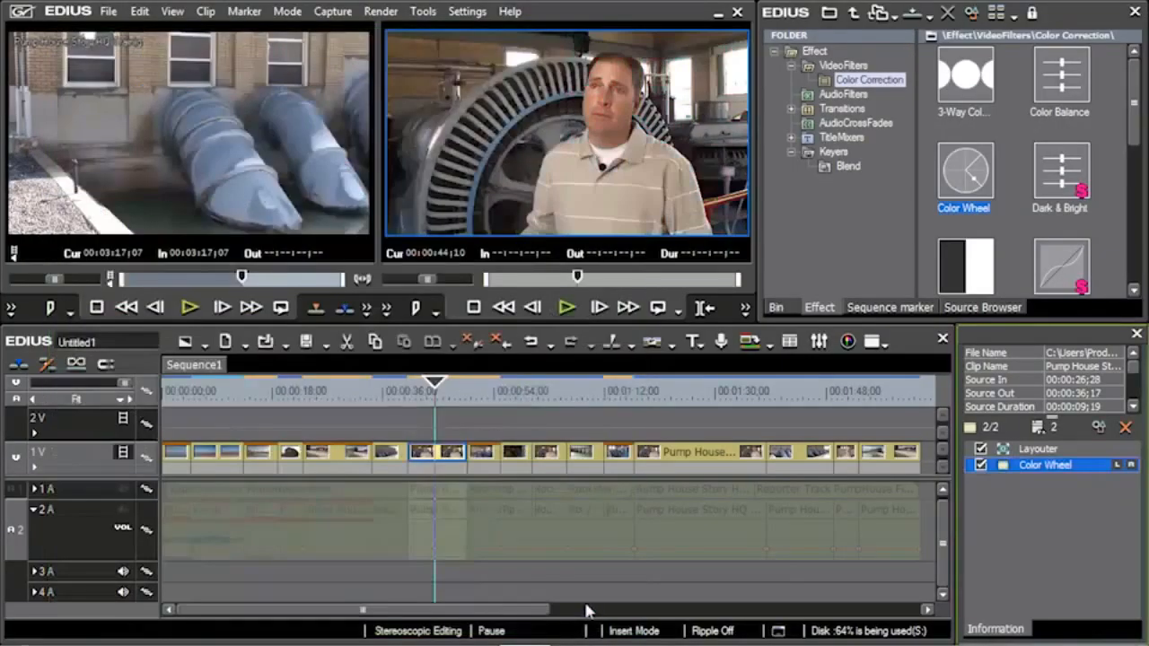
{"action": "right_click", "coordinate": [1039, 474]}
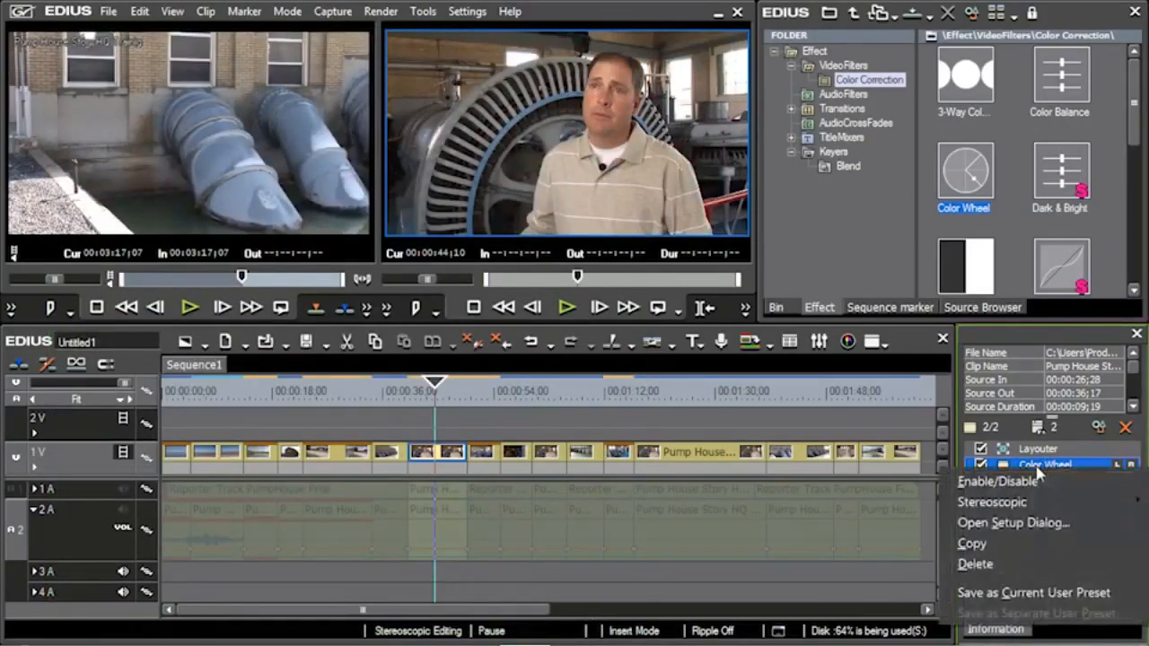
{"action": "left_click", "coordinate": [997, 566]}
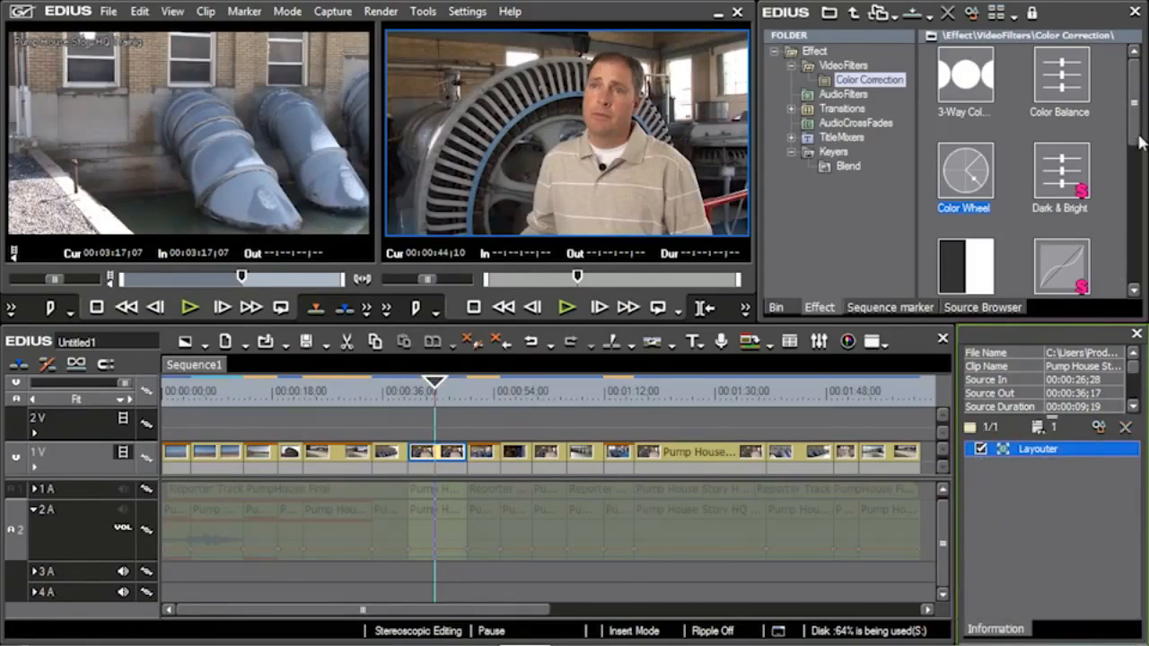
- Apply the Color Balance filter to the interview clip, open its settings and preview the correction on the image's right half
{"action": "left_click_drag", "start_coordinate": [1070, 82], "coordinate": [446, 462]}
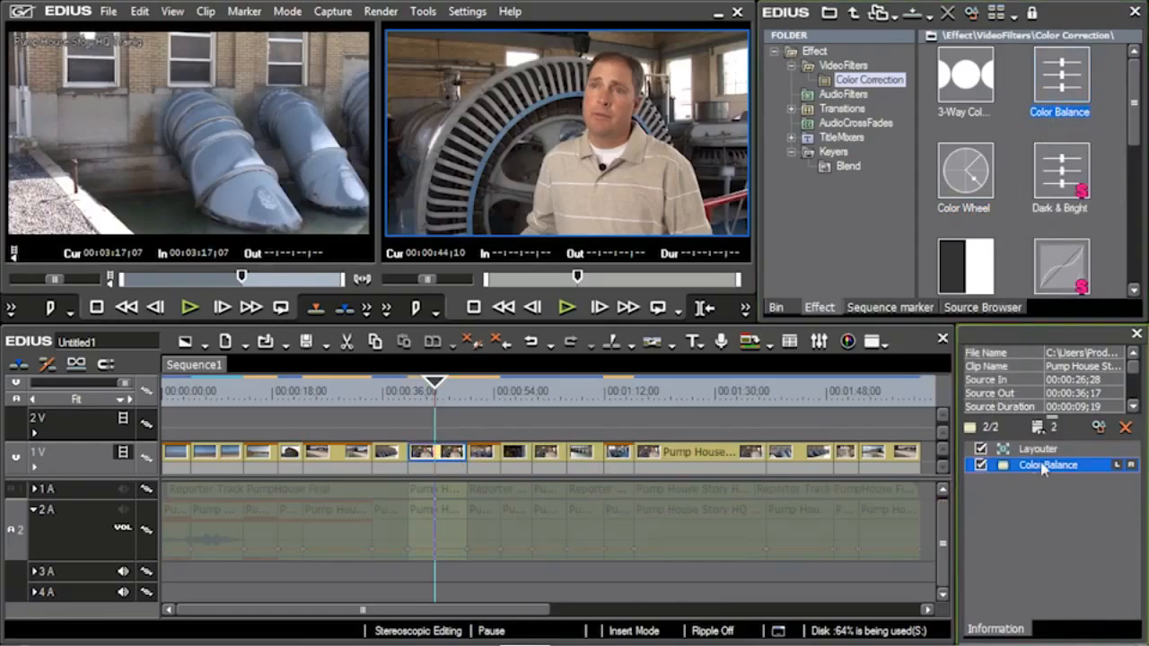
{"action": "double_click", "coordinate": [1044, 466]}
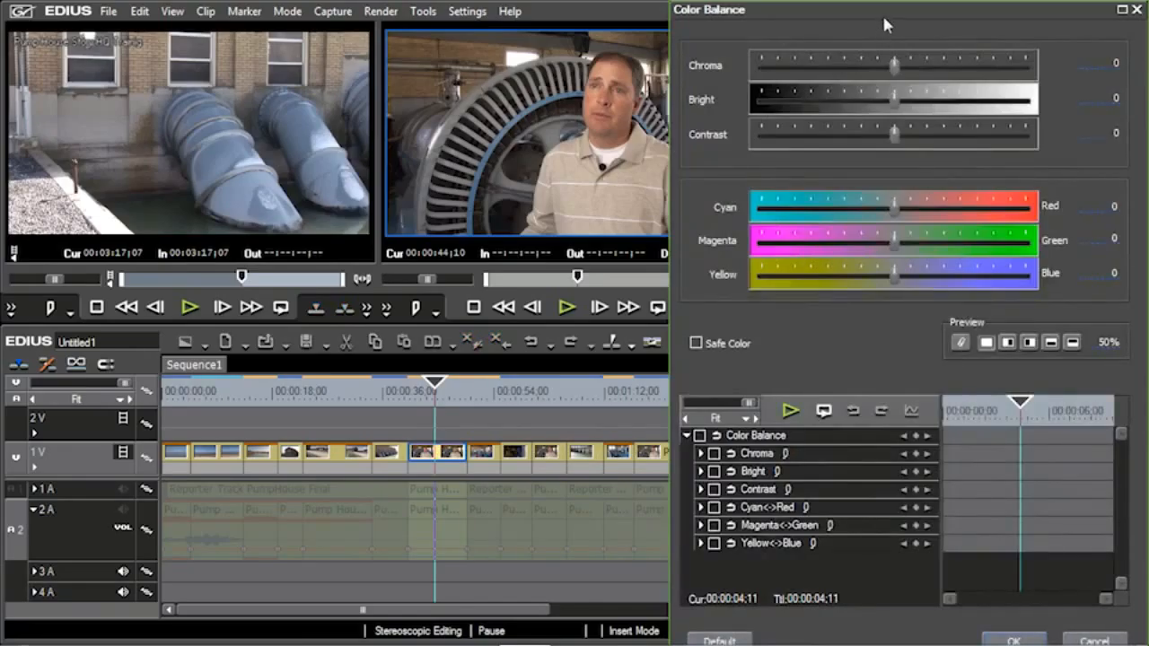
{"action": "left_click_drag", "start_coordinate": [884, 8], "coordinate": [905, 25]}
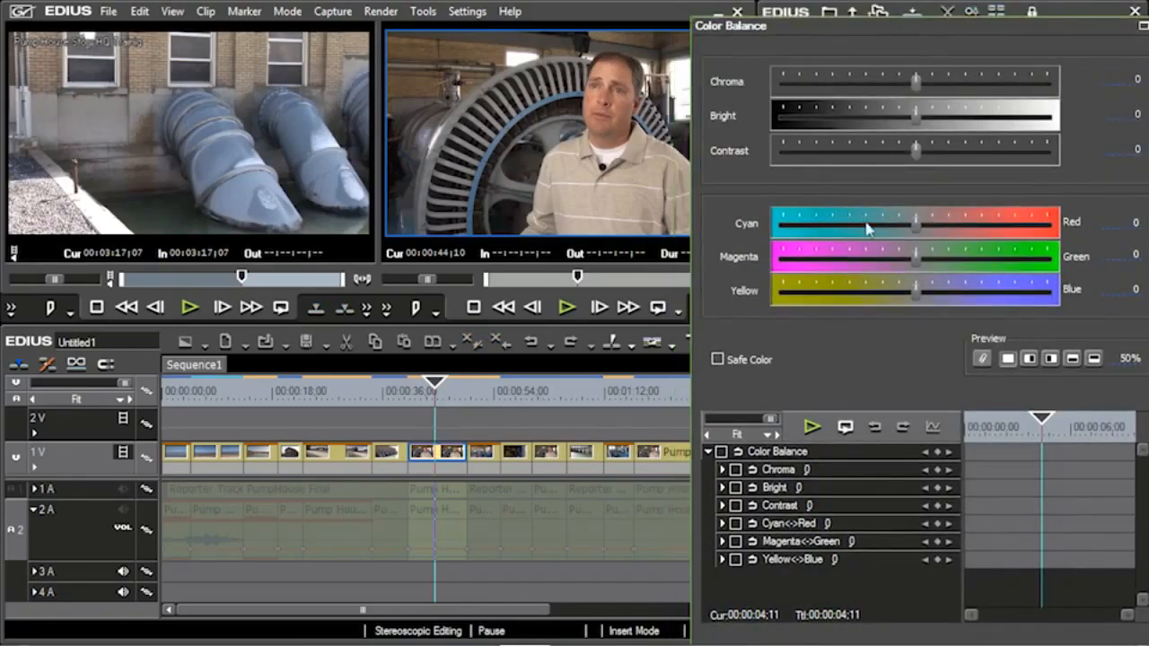
{"action": "left_click", "coordinate": [1052, 360]}
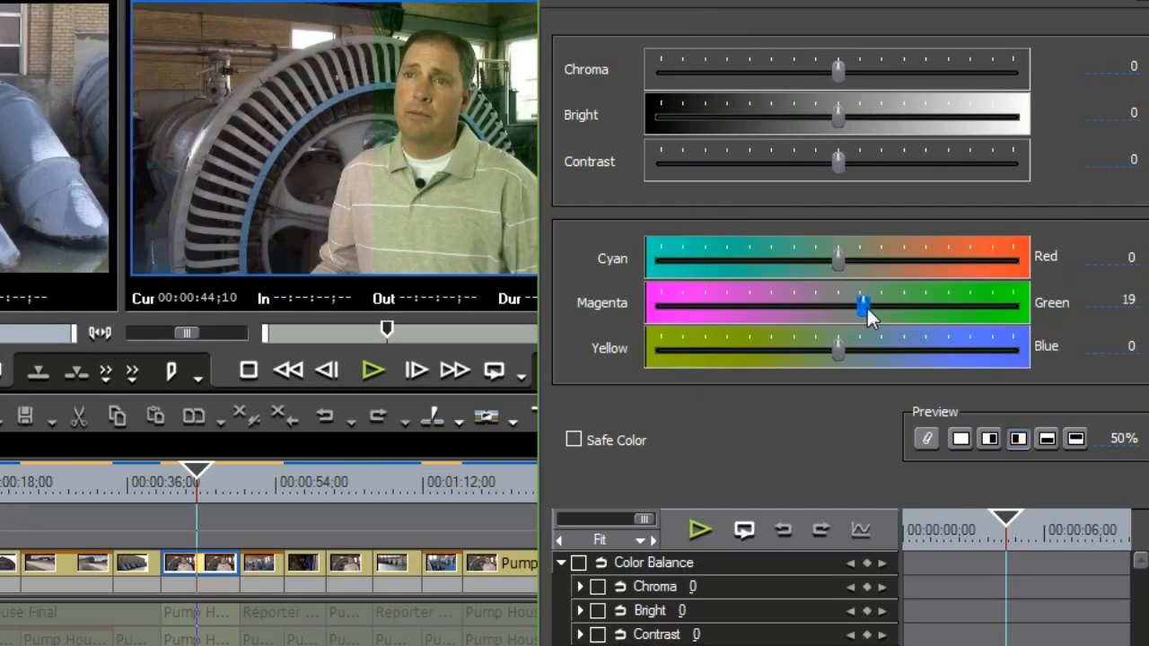
- Shift the color balance to Green 27, Red -46 and Blue 41
{"action": "left_click_drag", "start_coordinate": [867, 306], "coordinate": [878, 307]}
{"action": "left_click_drag", "start_coordinate": [839, 260], "coordinate": [774, 261]}
{"action": "left_click_drag", "start_coordinate": [837, 357], "coordinate": [904, 354]}
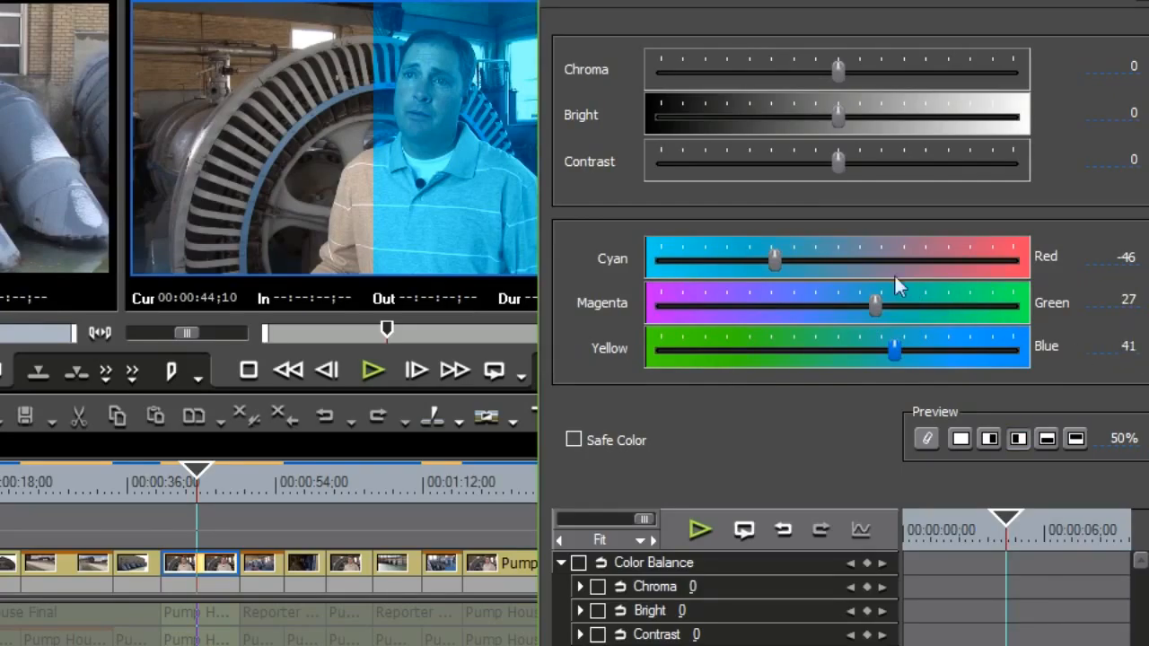
- Set Bright to 13, Chroma to -79 and Contrast to 34 in Color Balance, and enable Safe Color
{"action": "left_click_drag", "start_coordinate": [837, 116], "coordinate": [858, 117]}
{"action": "left_click_drag", "start_coordinate": [838, 71], "coordinate": [730, 81]}
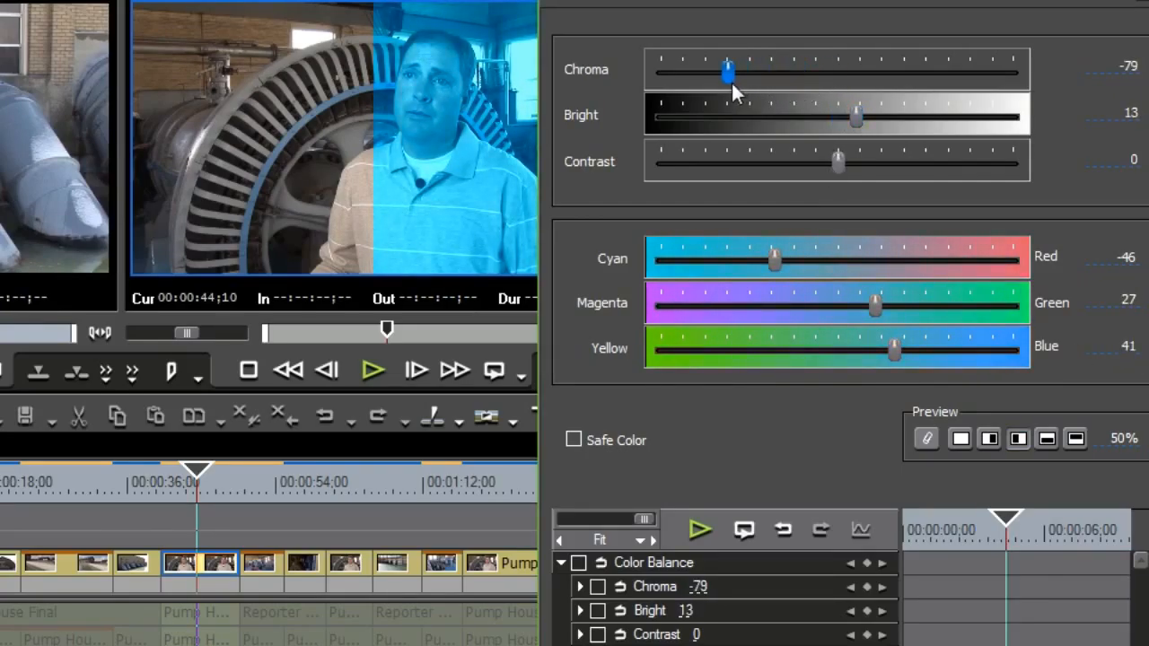
{"action": "left_click_drag", "start_coordinate": [838, 162], "coordinate": [885, 165]}
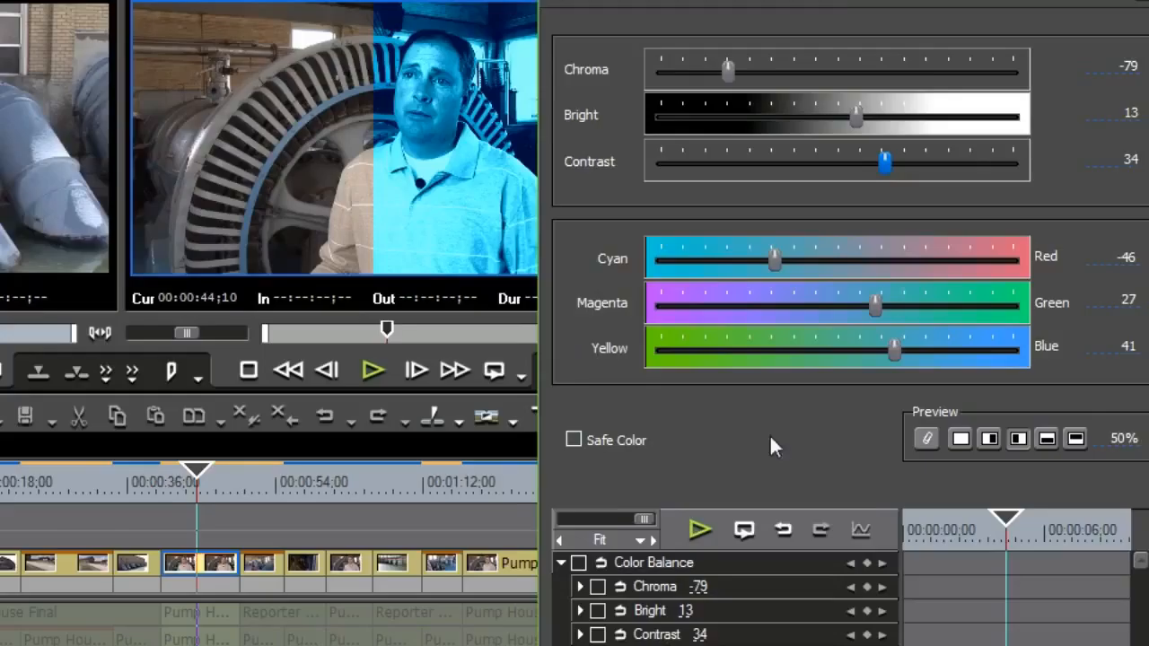
{"action": "left_click_drag", "start_coordinate": [872, 4], "coordinate": [917, 2]}
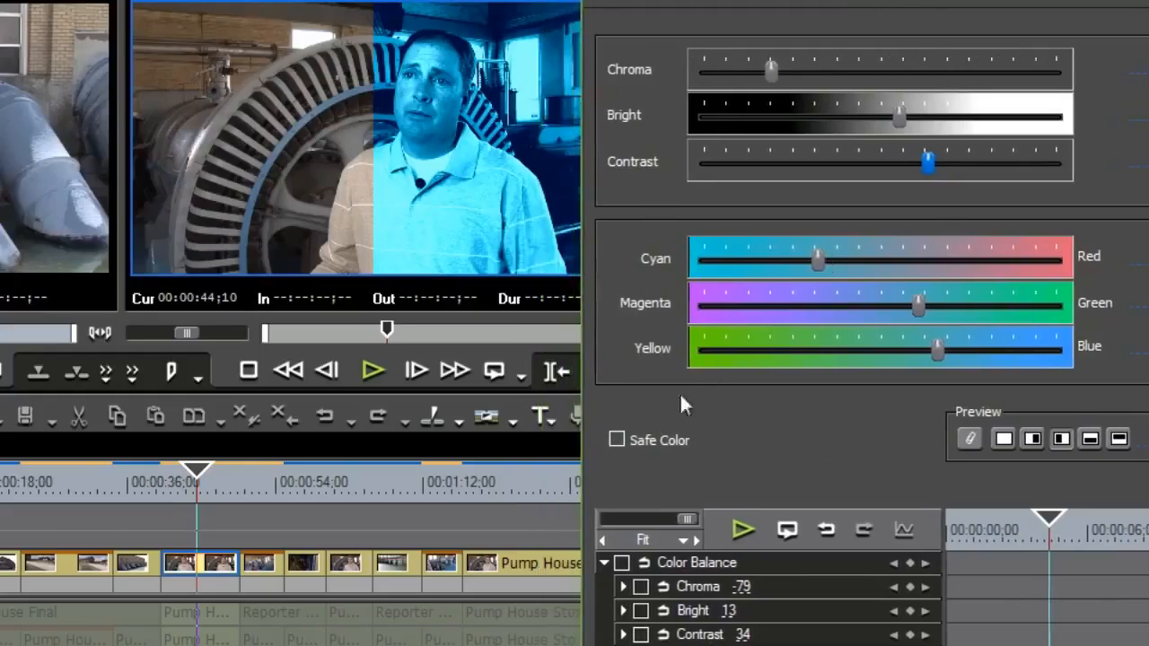
{"action": "left_click", "coordinate": [617, 440]}
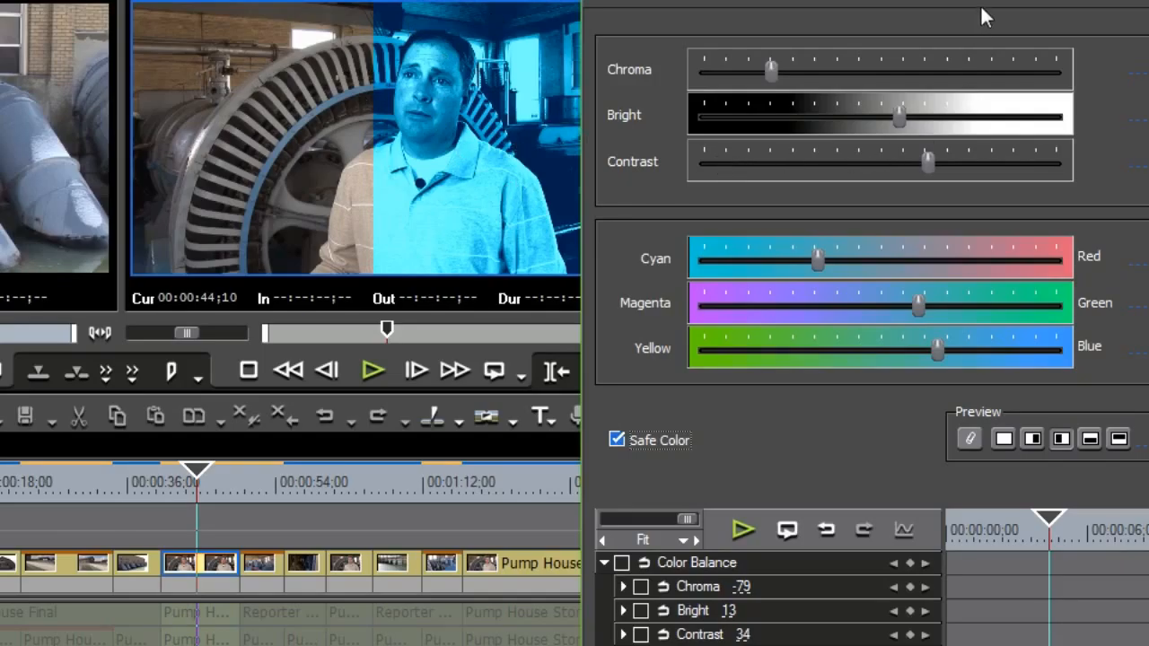
- Review the Color Balance values beside the clip preview and discard the filter's changes
{"action": "left_click_drag", "start_coordinate": [975, 4], "coordinate": [795, 5]}
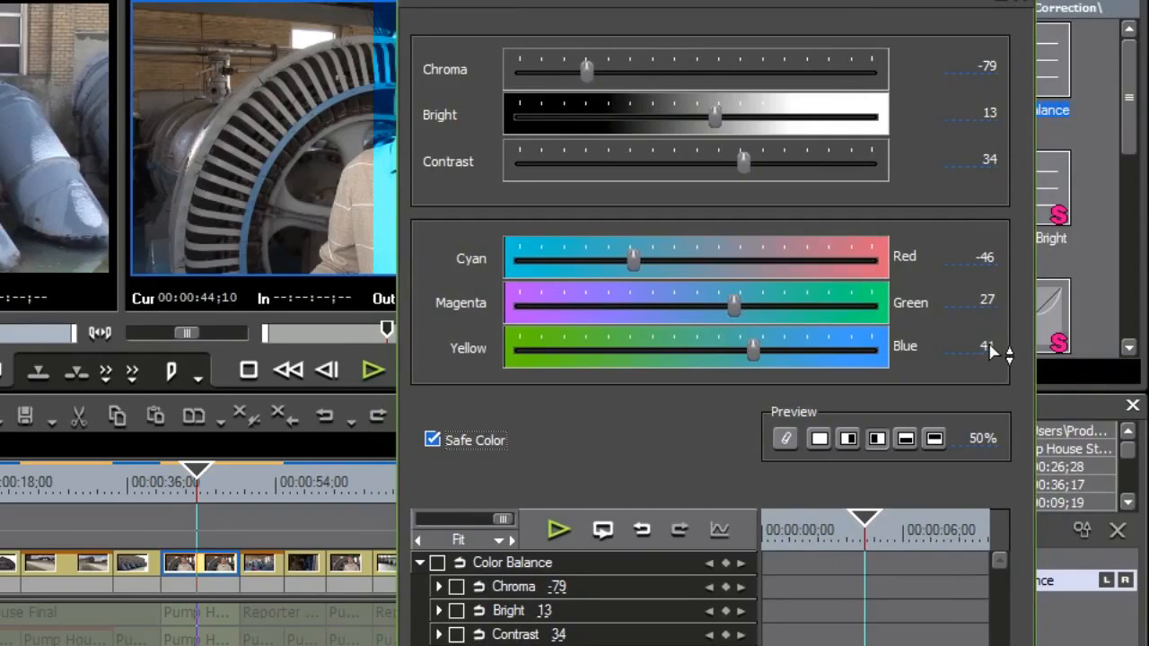
{"action": "left_click_drag", "start_coordinate": [846, 5], "coordinate": [974, 7]}
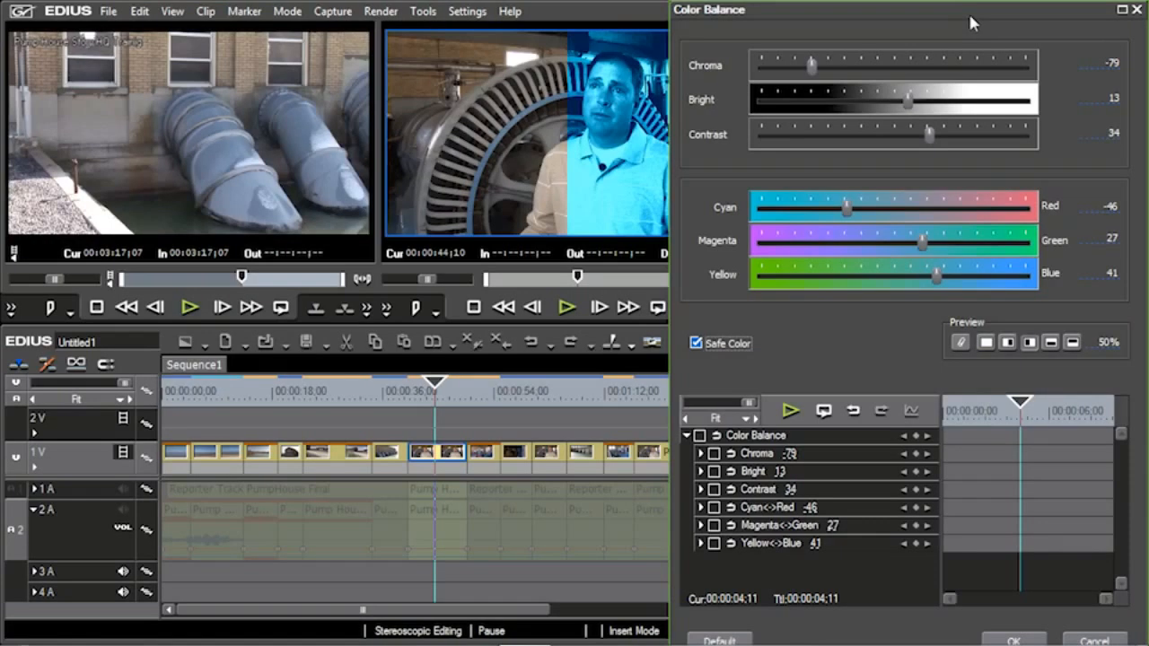
{"action": "left_click", "coordinate": [1092, 640]}
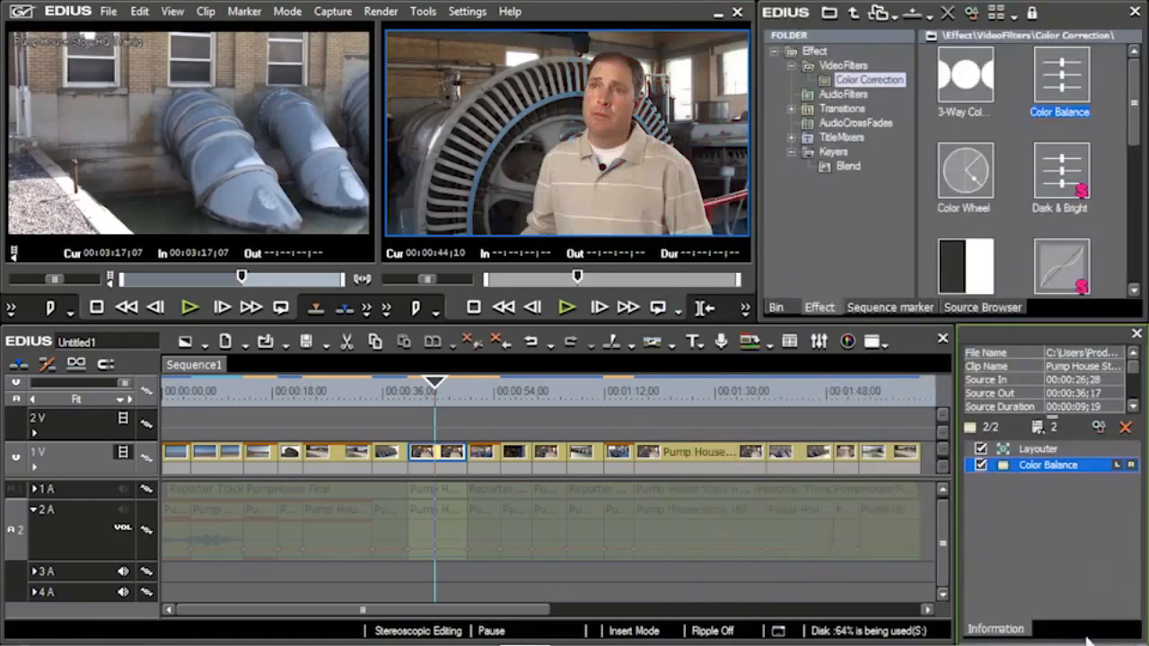
- Add the Monotone filter to the interview clip below its Color Balance filter
{"action": "left_click_drag", "start_coordinate": [1134, 122], "coordinate": [1132, 156]}
{"action": "left_click", "coordinate": [979, 182]}
{"action": "left_click_drag", "start_coordinate": [978, 182], "coordinate": [985, 499]}
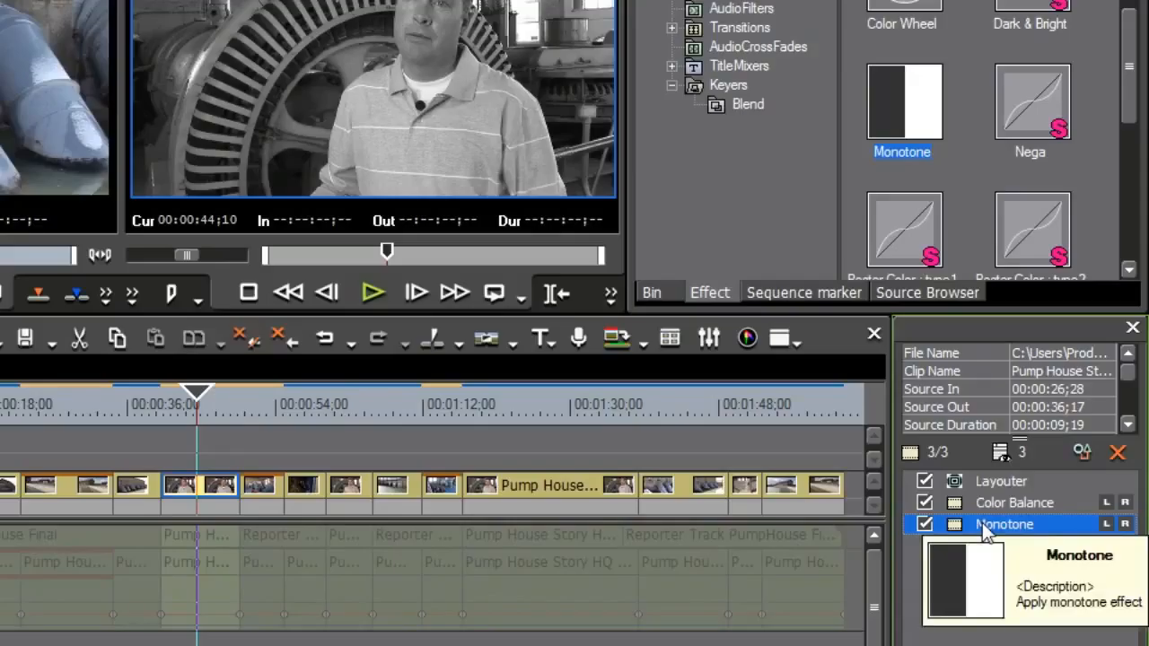
- Turn the Monotone filter off and back on, and delete Monotone and Color Balance from the interview clip
{"action": "left_click", "coordinate": [924, 524]}
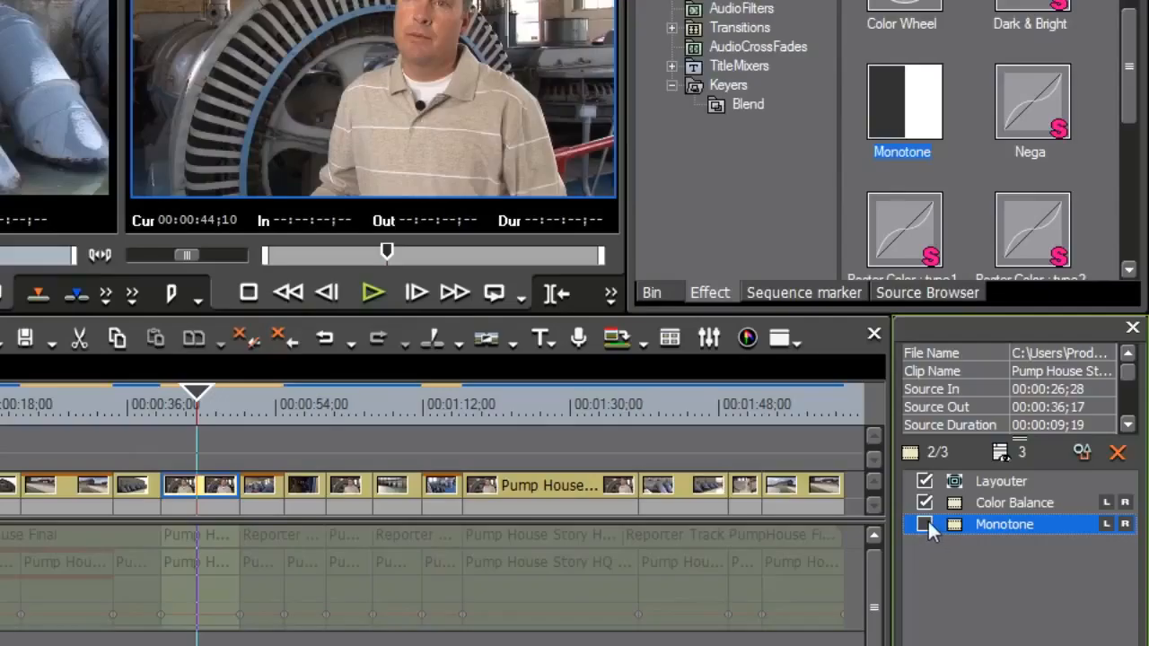
{"action": "left_click", "coordinate": [974, 501]}
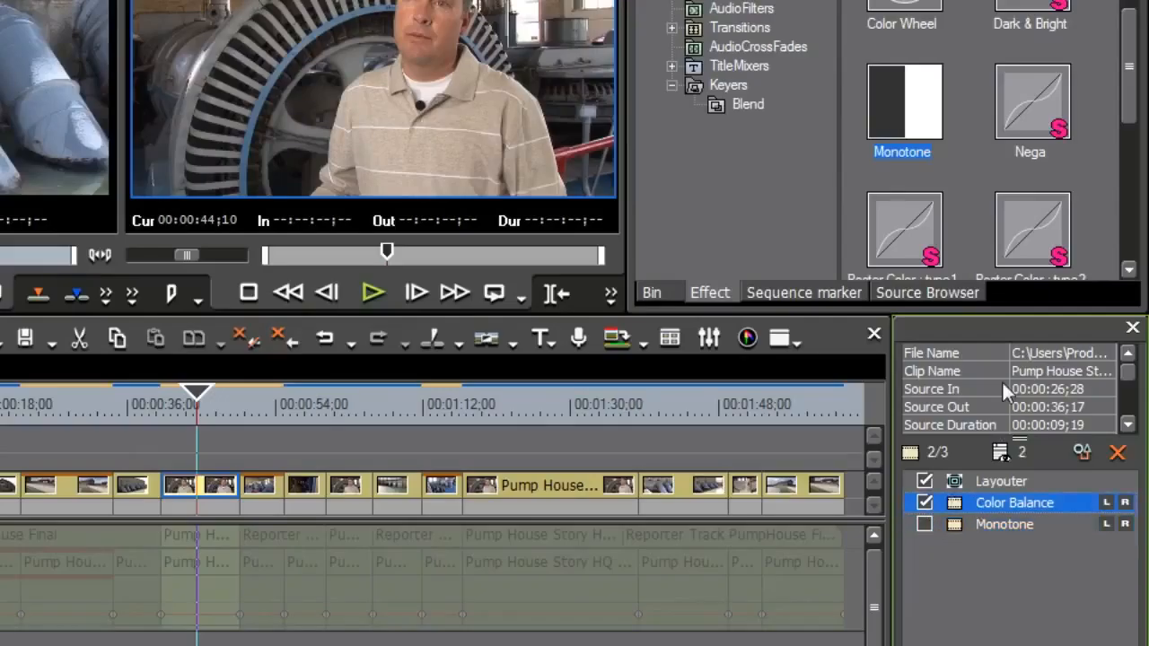
{"action": "left_click", "coordinate": [926, 522]}
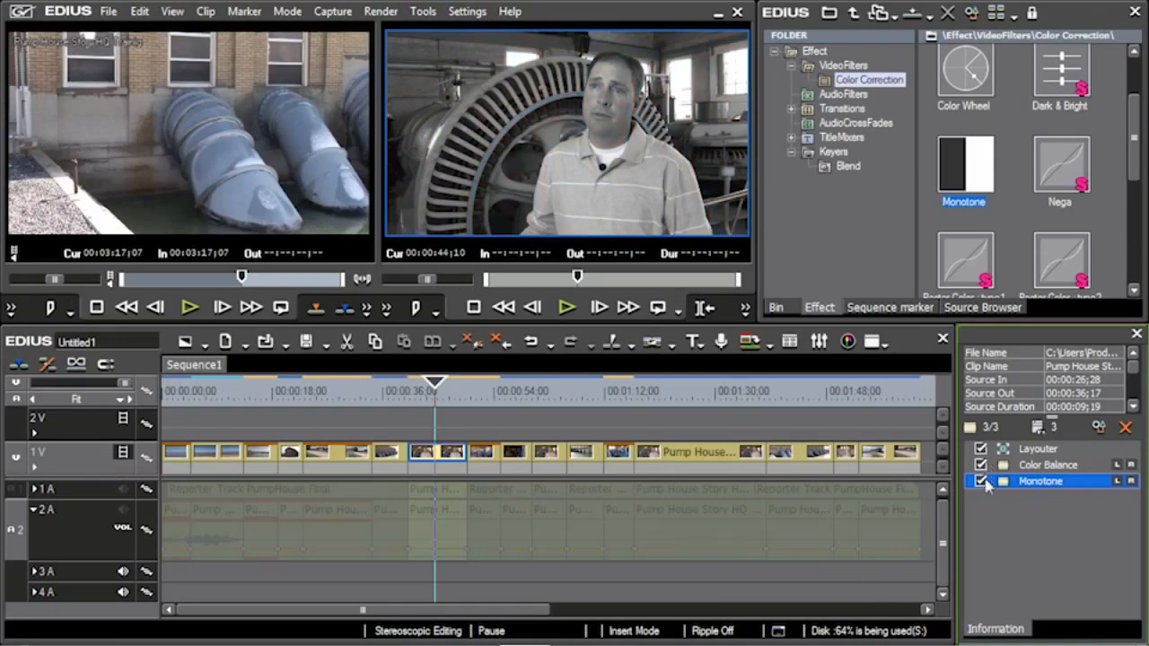
{"action": "left_click", "coordinate": [1125, 427]}
{"action": "left_click", "coordinate": [1126, 427]}
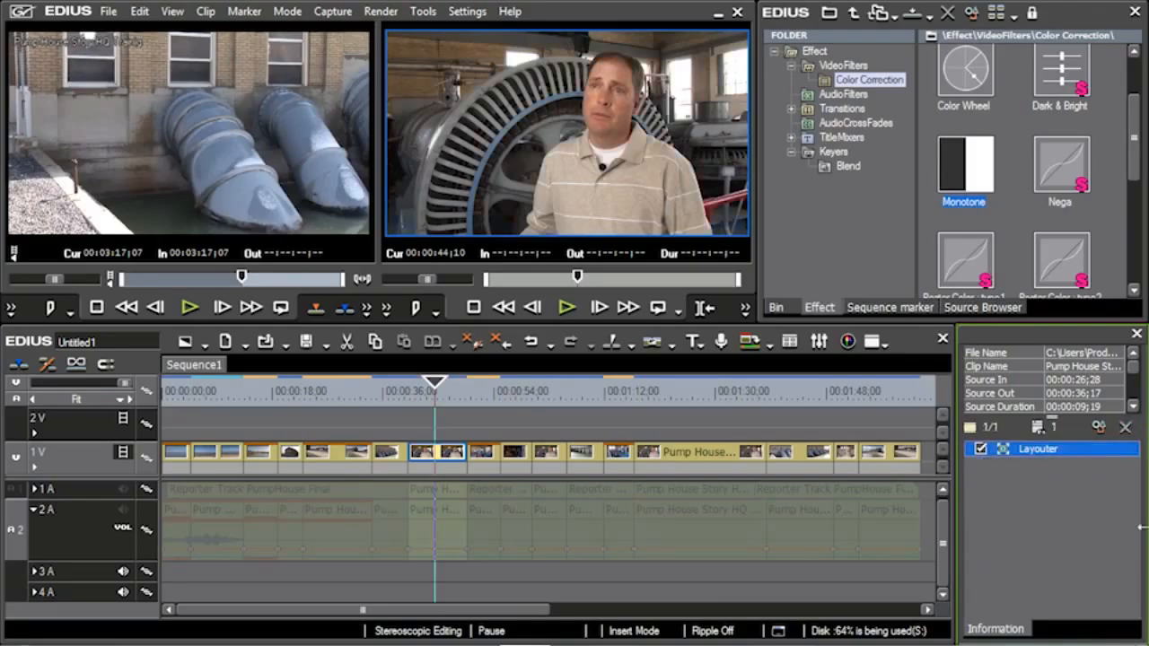
- Apply the YUV Curve color correction filter to the interview clip
{"action": "left_click_drag", "start_coordinate": [1137, 154], "coordinate": [1130, 280]}
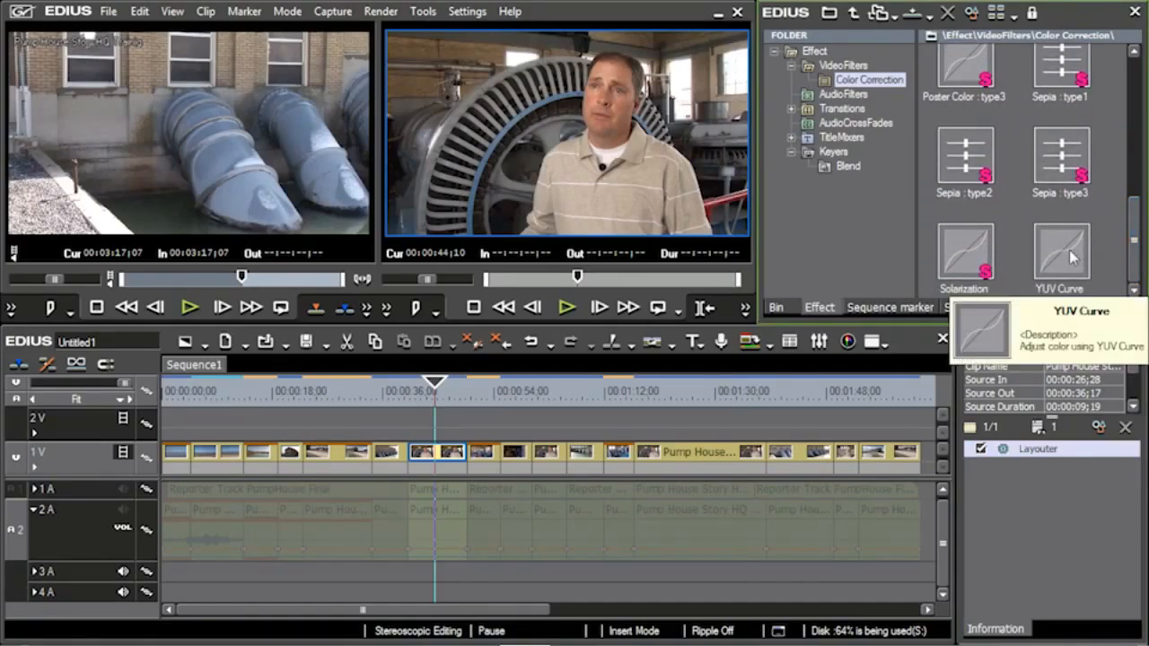
{"action": "left_click_drag", "start_coordinate": [1074, 257], "coordinate": [437, 454]}
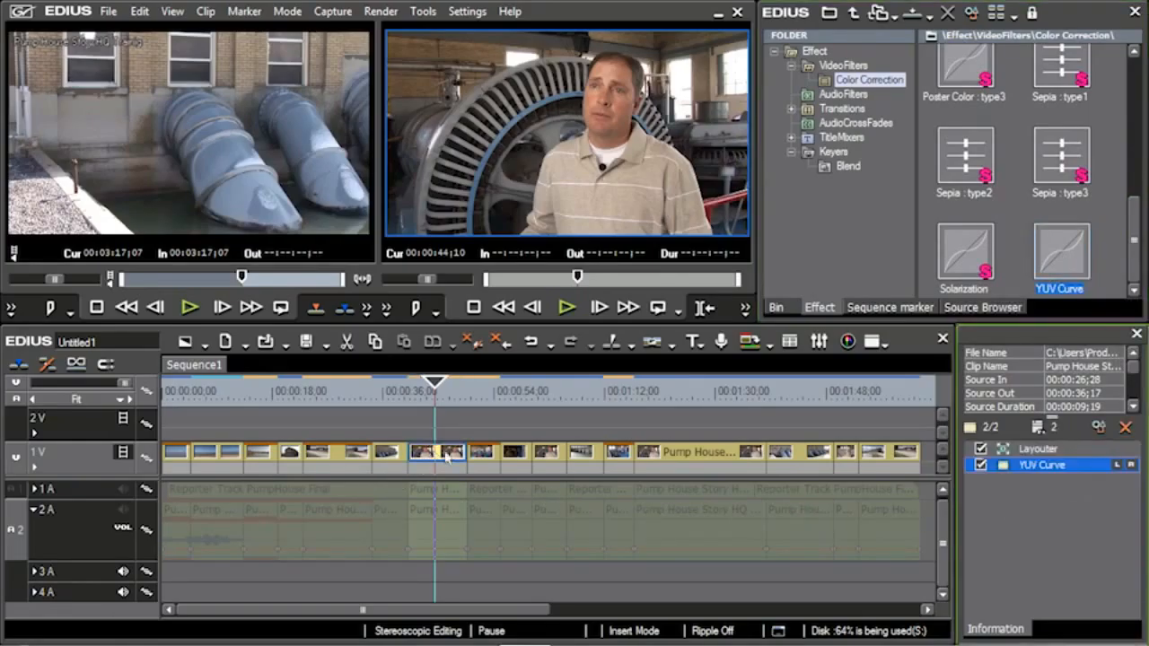
- Open the interview clip's YUV Curve settings and bend the Y curve downward and the U and V curves upward
{"action": "double_click", "coordinate": [1047, 466]}
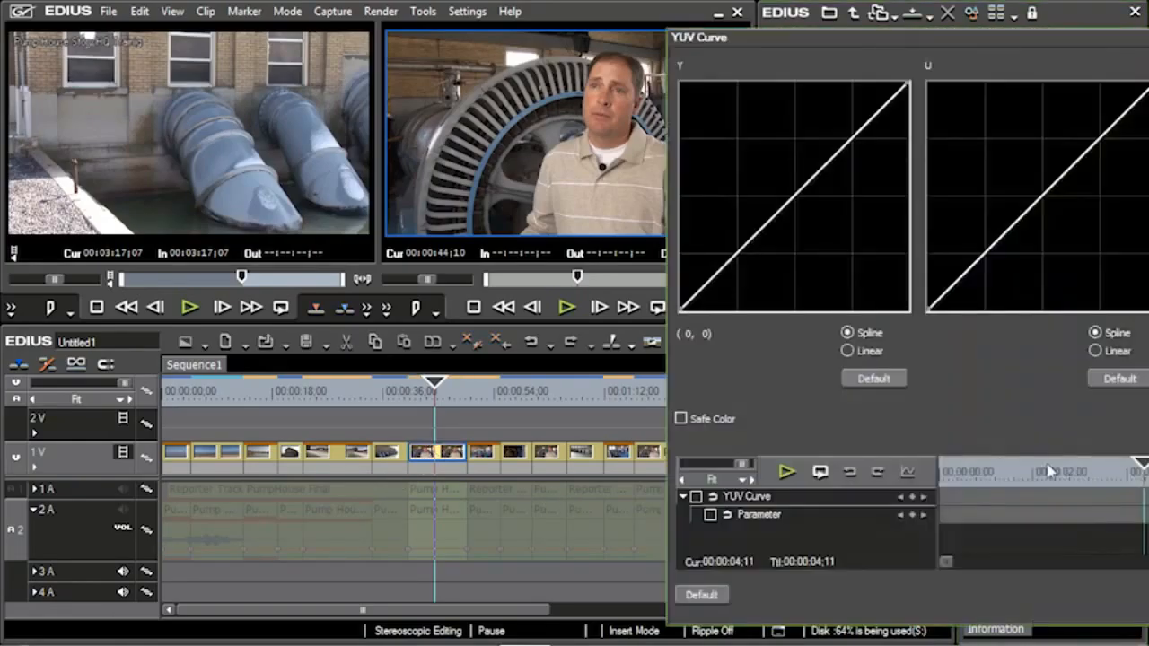
{"action": "left_click_drag", "start_coordinate": [928, 32], "coordinate": [939, 69]}
{"action": "left_click_drag", "start_coordinate": [810, 225], "coordinate": [835, 266]}
{"action": "left_click_drag", "start_coordinate": [1047, 239], "coordinate": [1038, 184]}
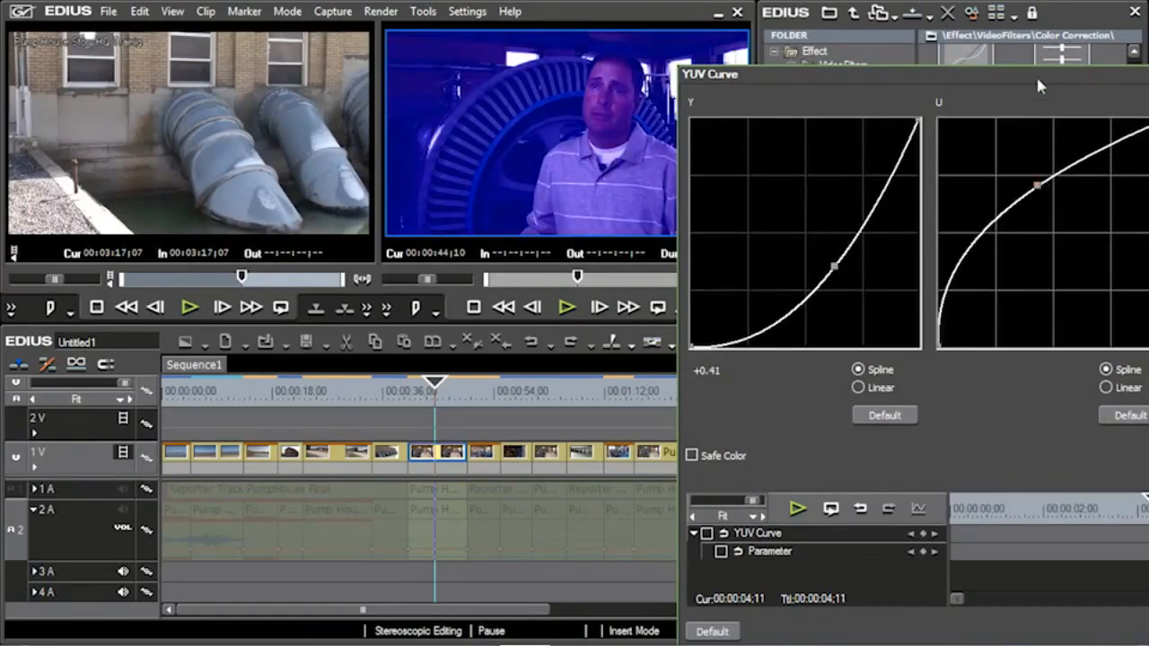
{"action": "left_click_drag", "start_coordinate": [1036, 74], "coordinate": [868, 80]}
{"action": "left_click_drag", "start_coordinate": [1069, 297], "coordinate": [1059, 271]}
{"action": "left_click_drag", "start_coordinate": [937, 78], "coordinate": [736, 169]}
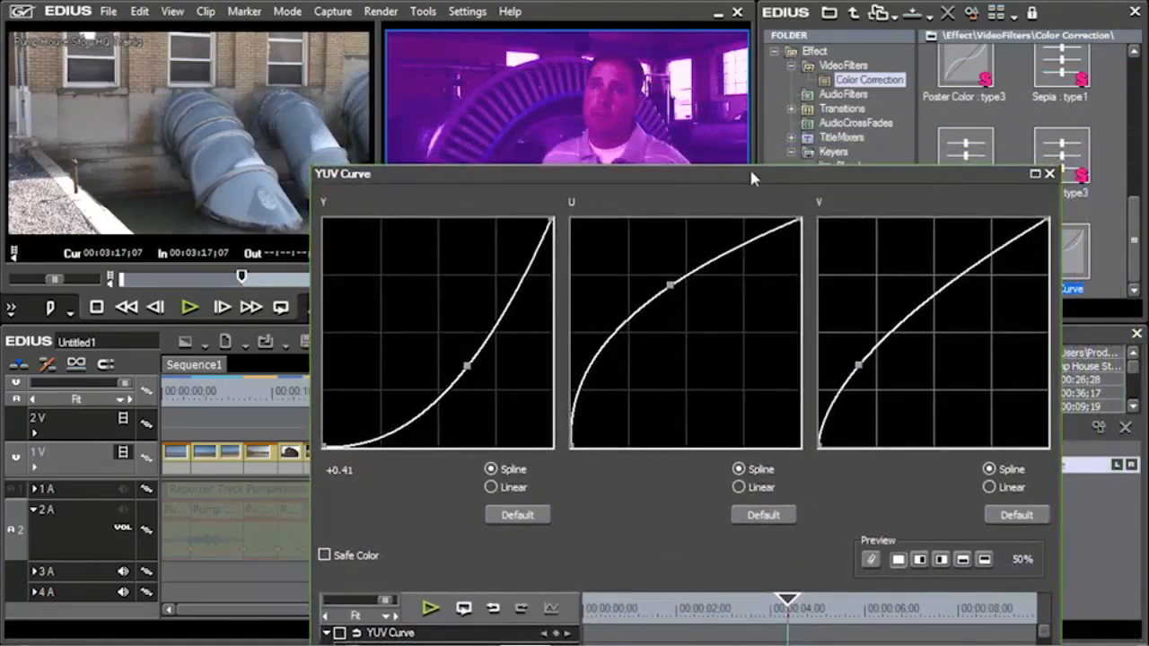
- Switch the U curve to Linear, shift its control point toward the shadows, and raise the Y curve's control point
{"action": "left_click", "coordinate": [740, 487]}
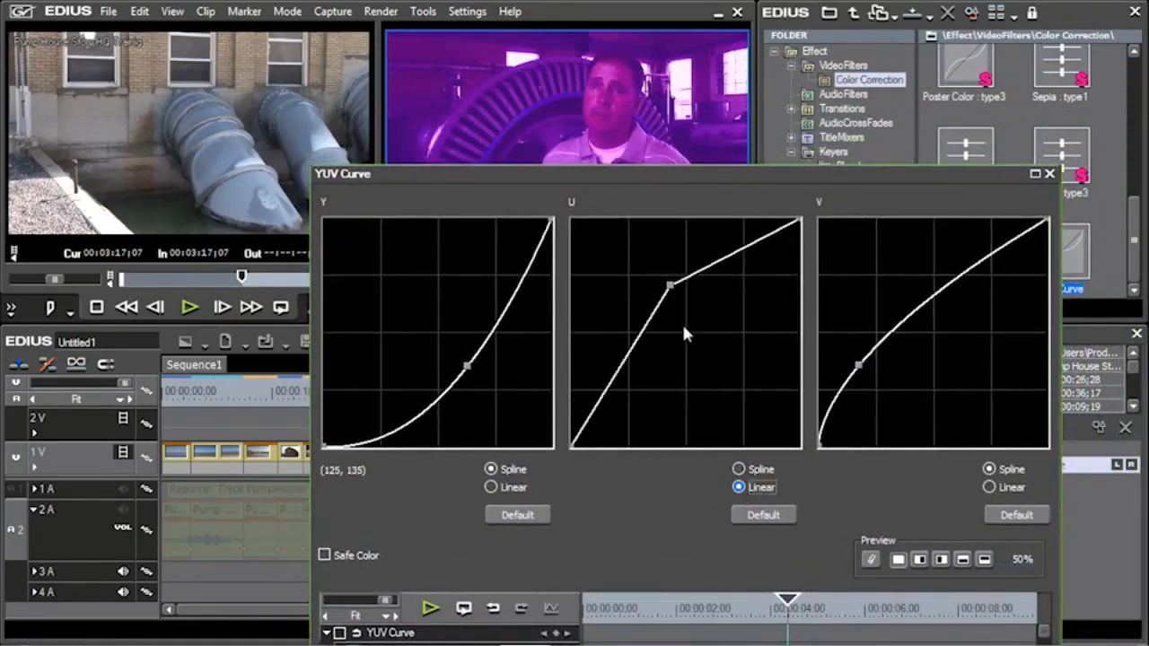
{"action": "left_click_drag", "start_coordinate": [670, 287], "coordinate": [640, 289]}
{"action": "left_click_drag", "start_coordinate": [467, 366], "coordinate": [448, 334]}
- Reset the Y, U and V curves to their defaults
{"action": "left_click", "coordinate": [524, 517]}
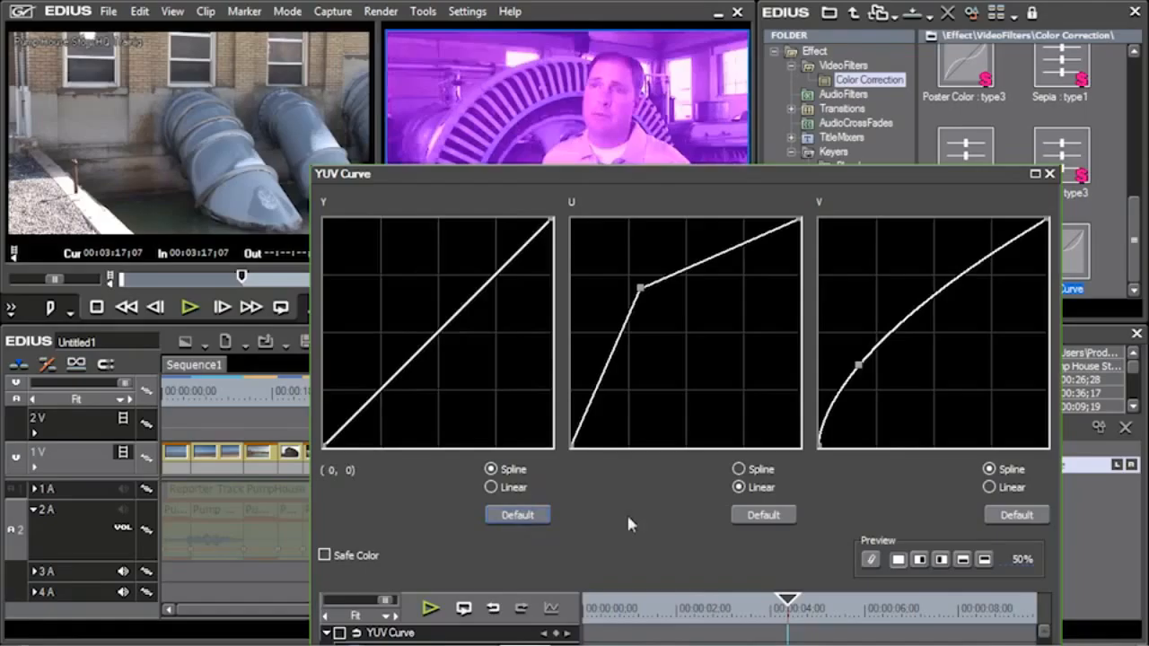
{"action": "left_click", "coordinate": [782, 517]}
{"action": "left_click", "coordinate": [1023, 519]}
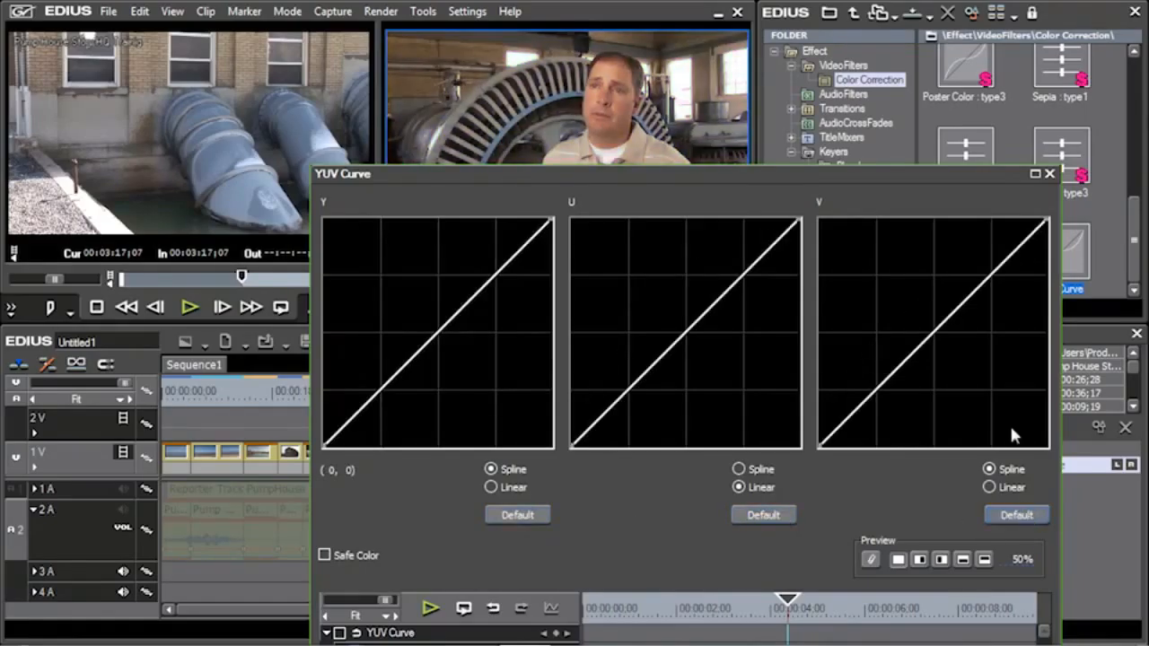
- Clip the V curve's upper end with an added point, Linear interpolation and the endpoint lowered to about 201
{"action": "left_click_drag", "start_coordinate": [999, 268], "coordinate": [999, 267]}
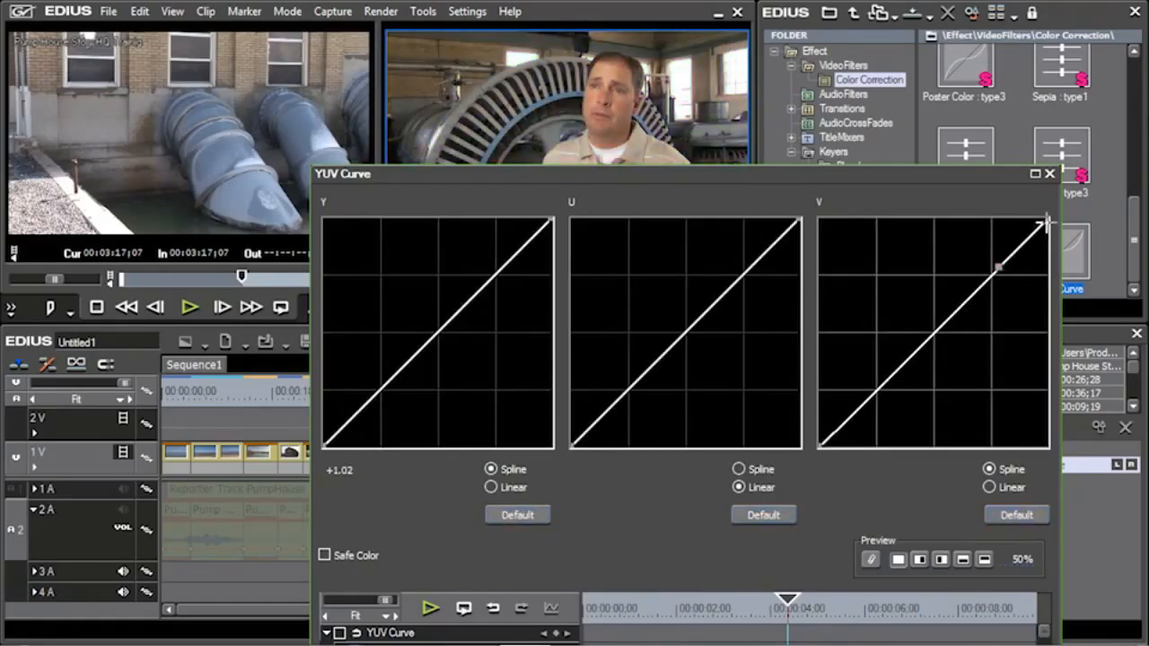
{"action": "left_click_drag", "start_coordinate": [1047, 220], "coordinate": [1047, 262]}
{"action": "left_click", "coordinate": [993, 486]}
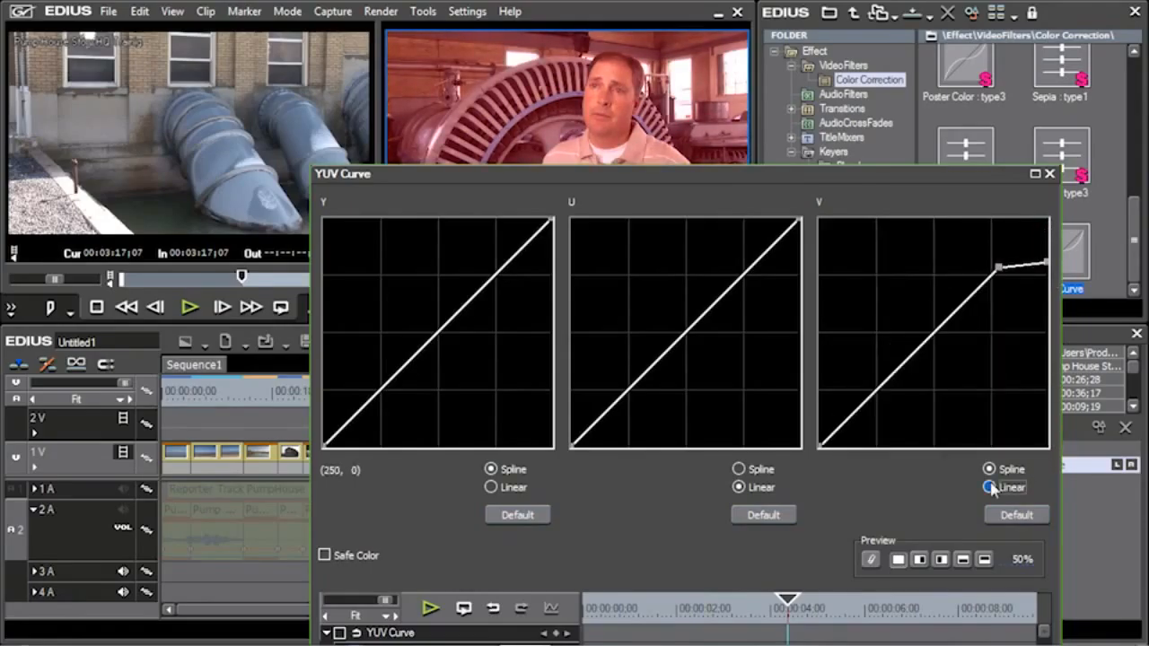
{"action": "left_click_drag", "start_coordinate": [1047, 263], "coordinate": [1043, 267]}
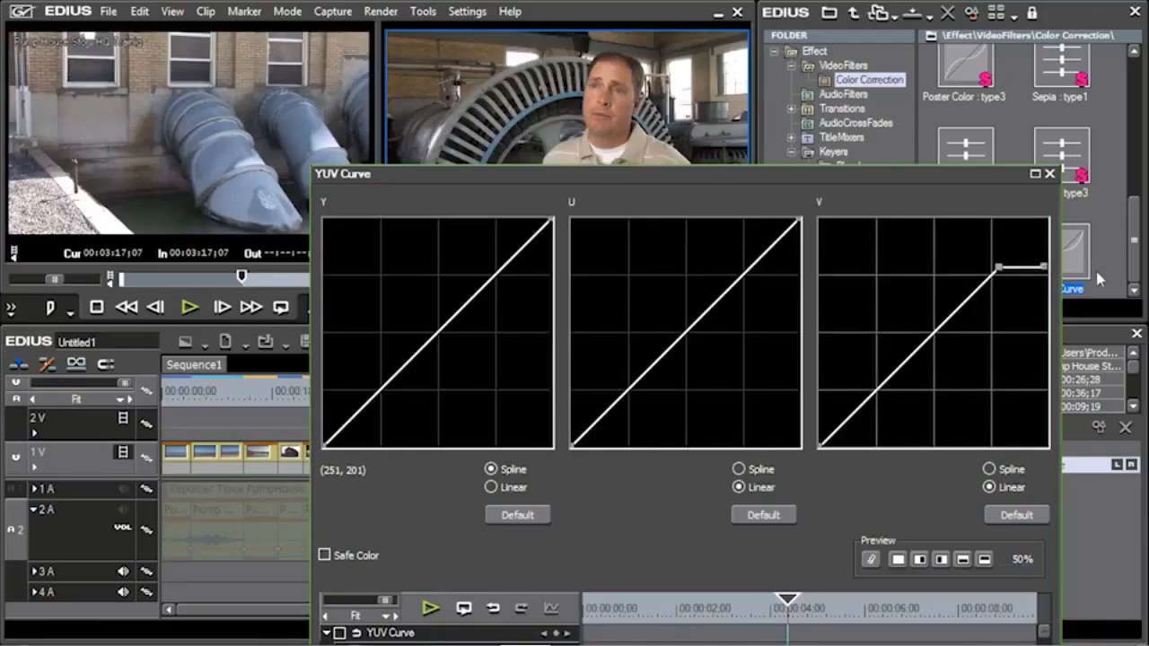
- Flatten both ends of the U curve with added points and shape its middle into a zigzag with further control points
{"action": "left_click", "coordinate": [606, 411]}
{"action": "left_click_drag", "start_coordinate": [571, 444], "coordinate": [572, 410]}
{"action": "left_click", "coordinate": [773, 243]}
{"action": "left_click_drag", "start_coordinate": [800, 219], "coordinate": [799, 245]}
{"action": "left_click_drag", "start_coordinate": [698, 318], "coordinate": [748, 310]}
{"action": "left_click_drag", "start_coordinate": [641, 333], "coordinate": [670, 384]}
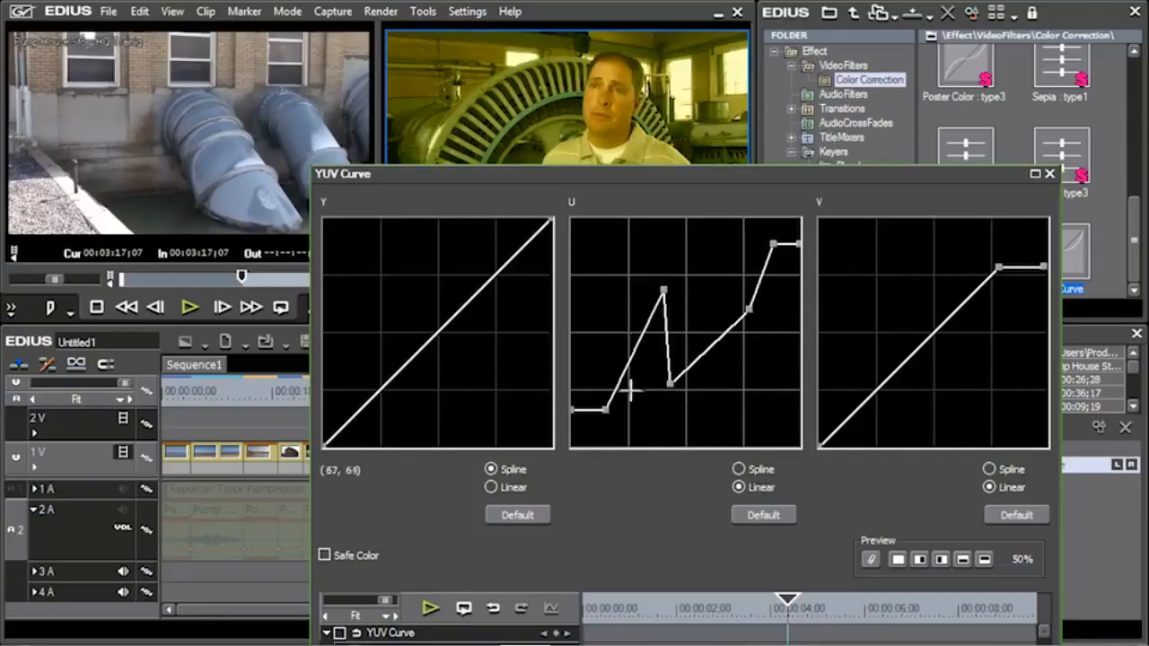
- Enable Safe Color, preview the filter on the right half of the picture, and discard the YUV Curve changes
{"action": "left_click", "coordinate": [325, 556]}
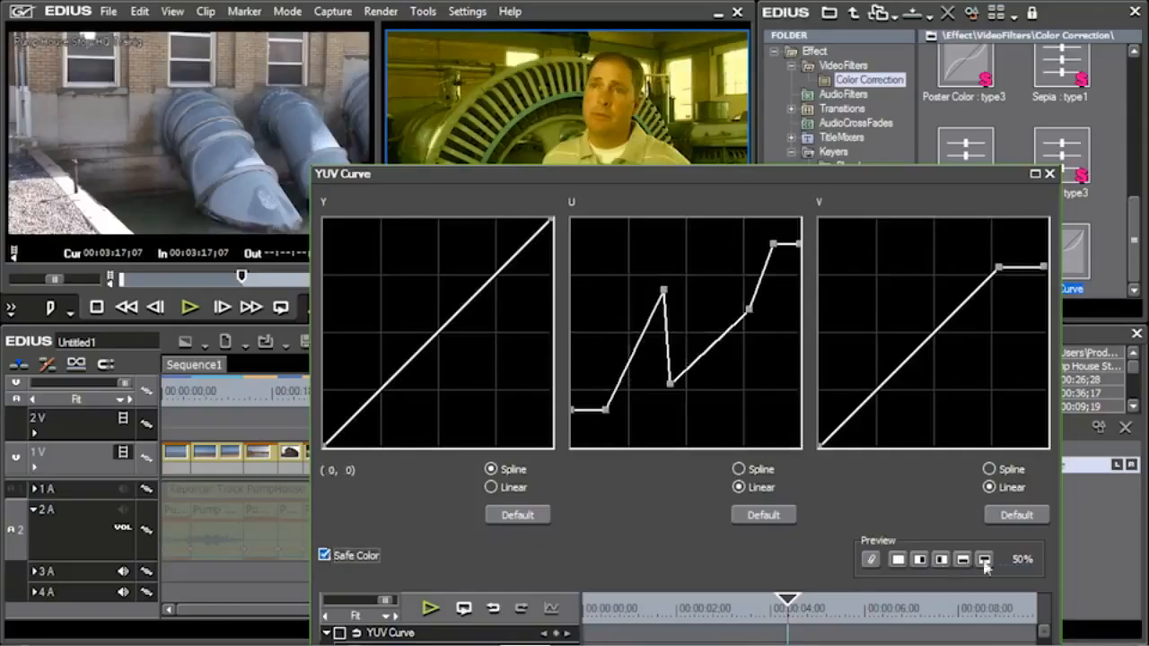
{"action": "left_click", "coordinate": [941, 559]}
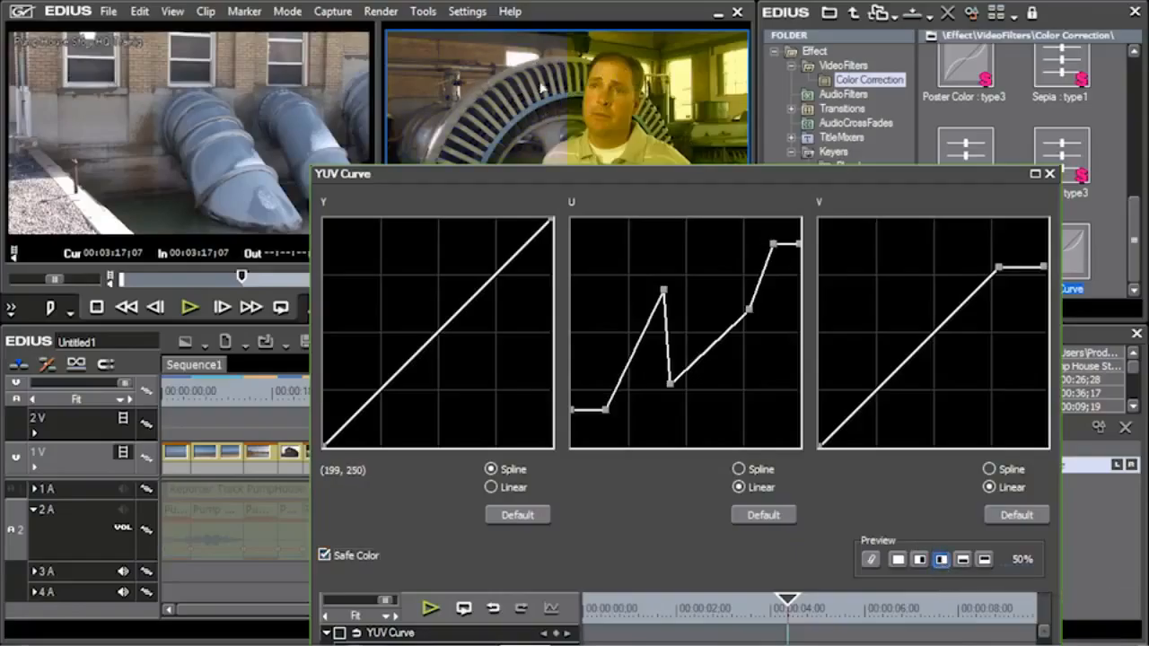
{"action": "left_click_drag", "start_coordinate": [581, 176], "coordinate": [556, 137]}
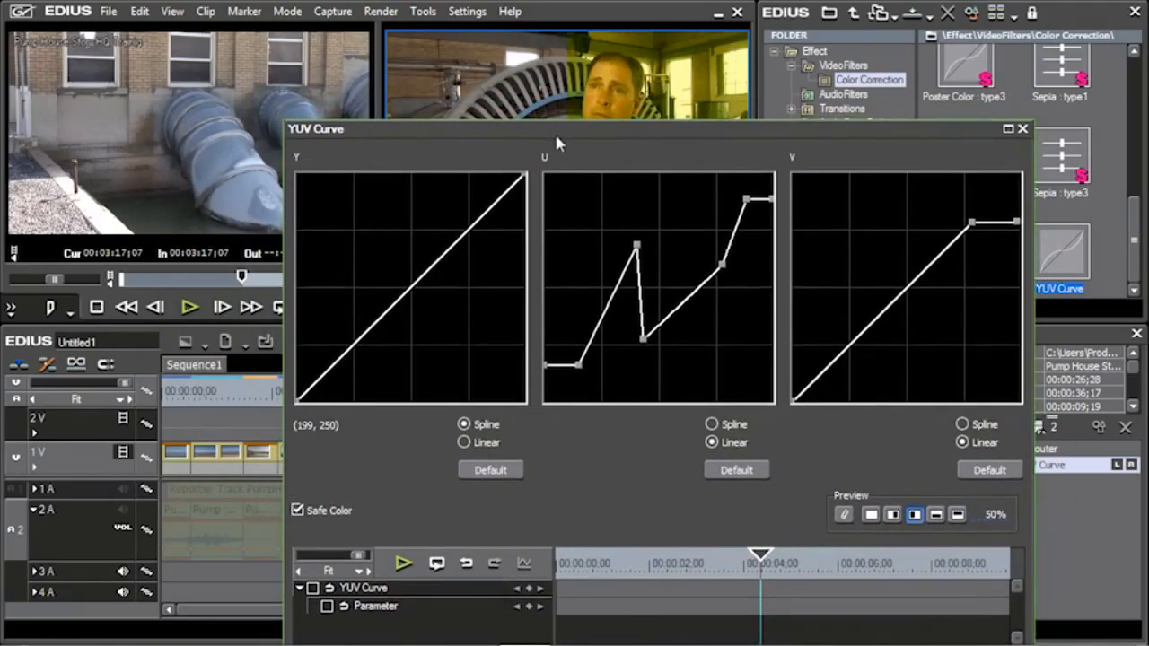
{"action": "left_click_drag", "start_coordinate": [557, 136], "coordinate": [574, 71]}
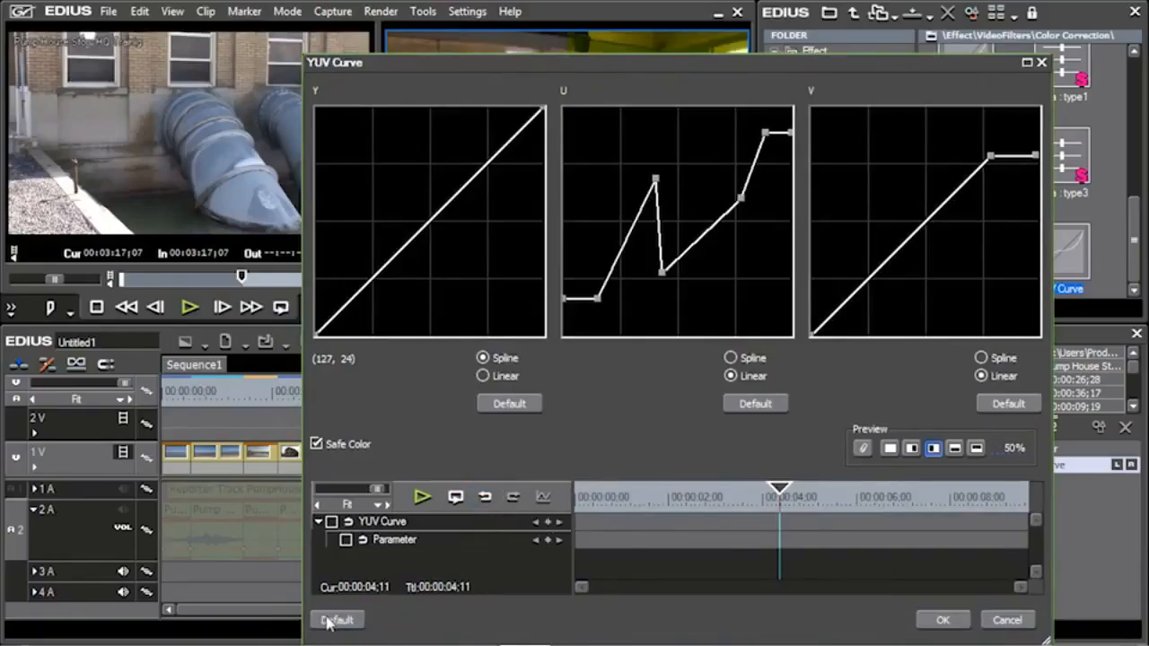
{"action": "left_click", "coordinate": [1009, 620]}
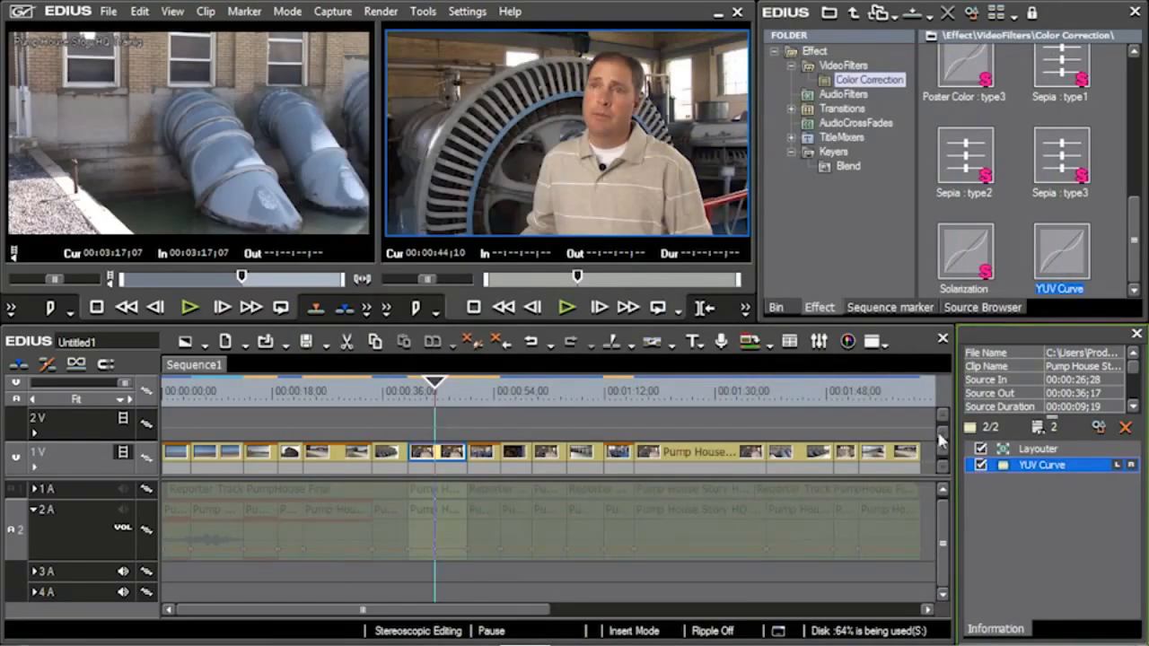